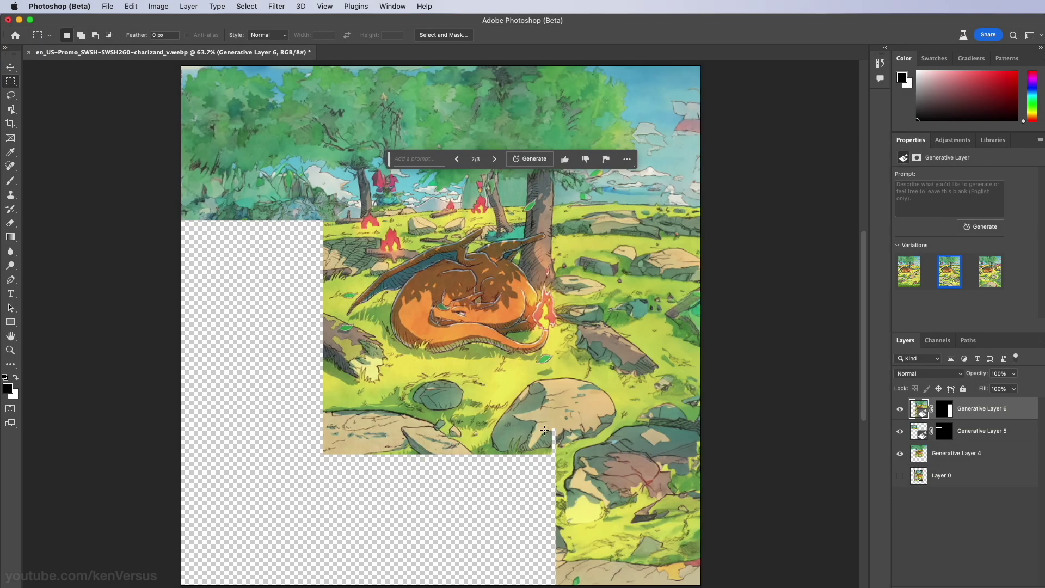
Compare the three generated forest variations above Charizard and keep the first, green-tree one.
drag(543, 425, 556, 449)
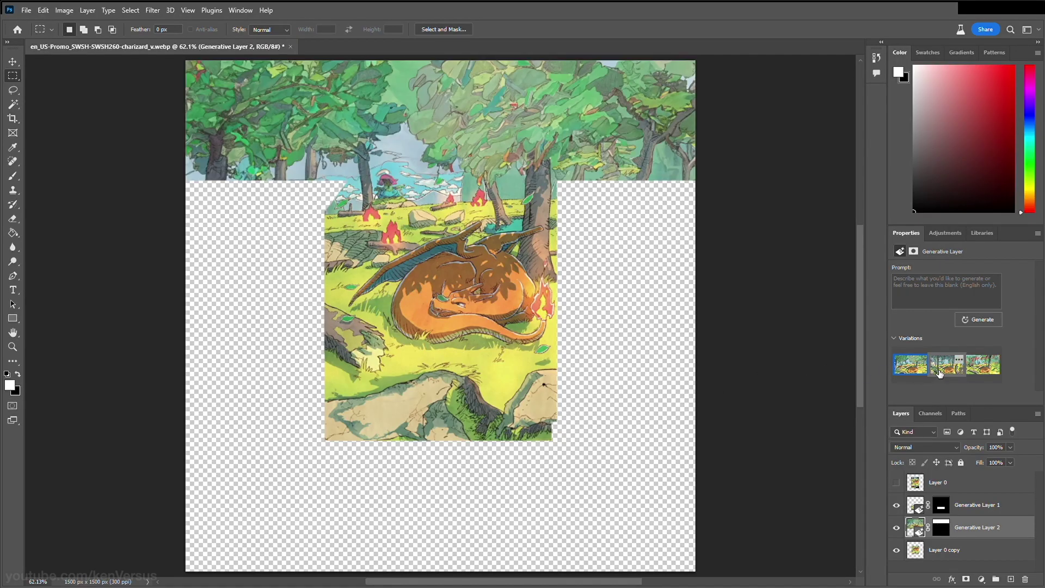
click(947, 370)
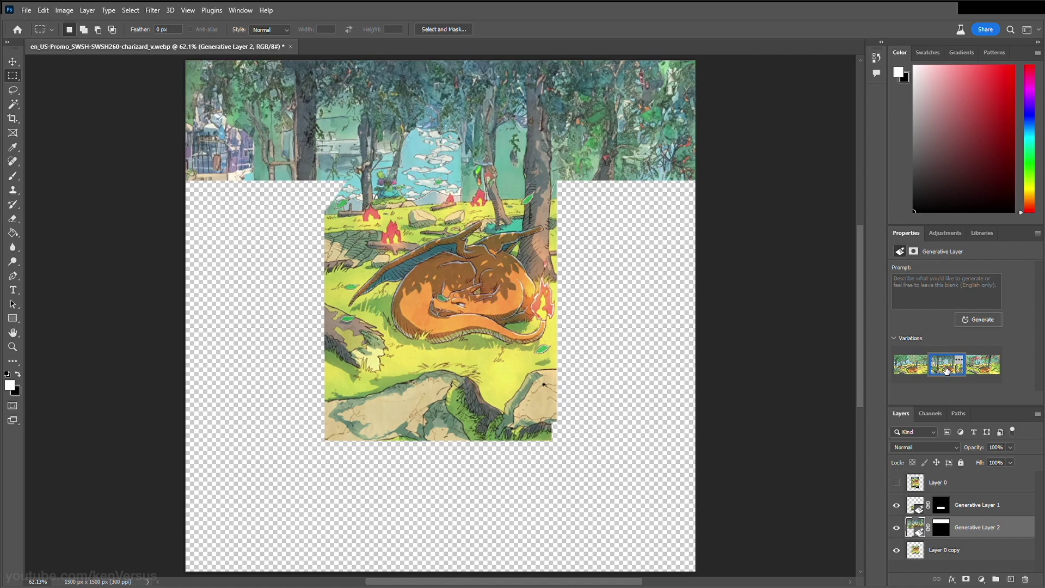
click(996, 370)
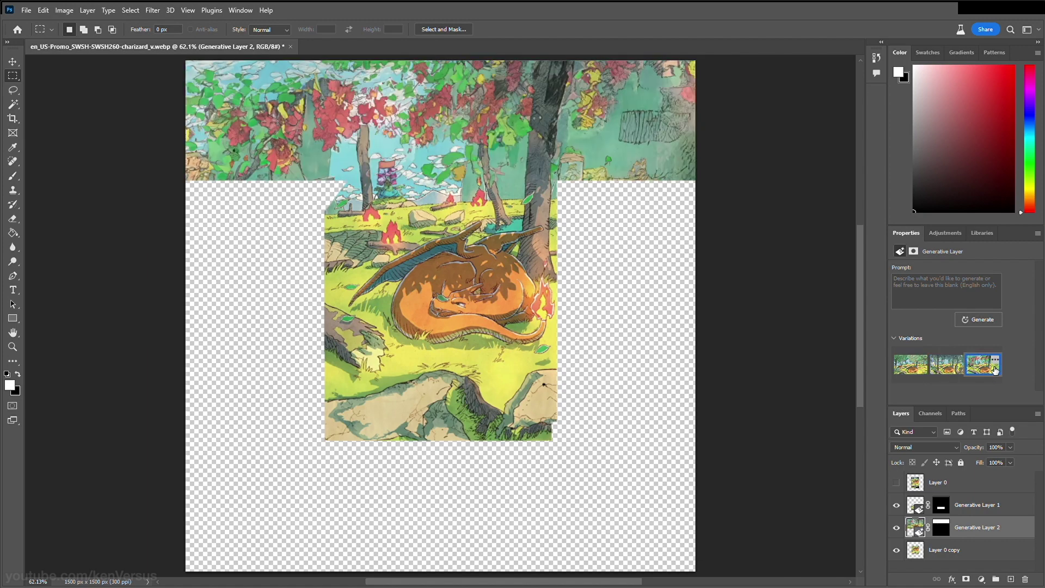
click(915, 373)
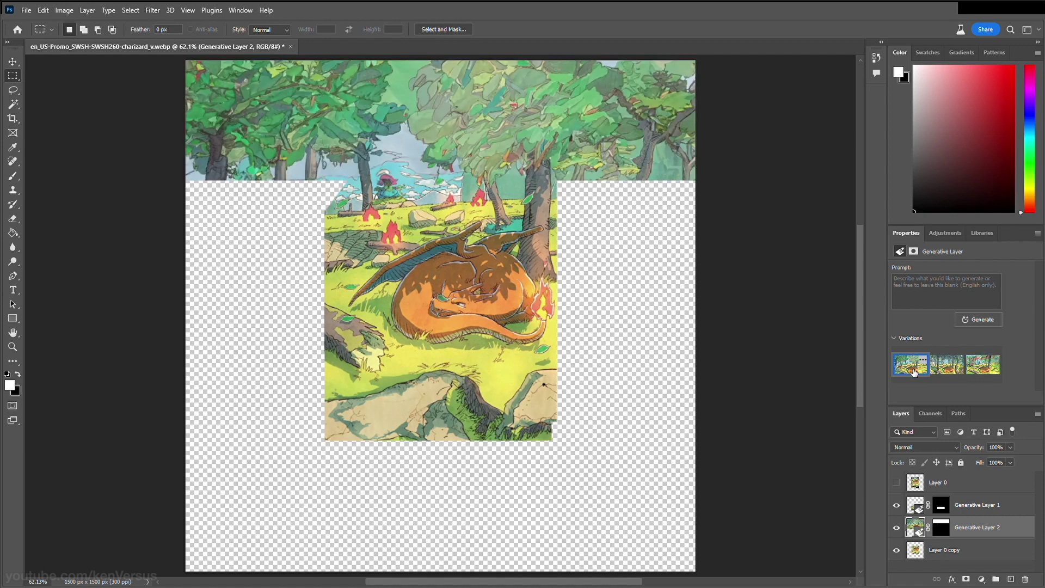
click(939, 371)
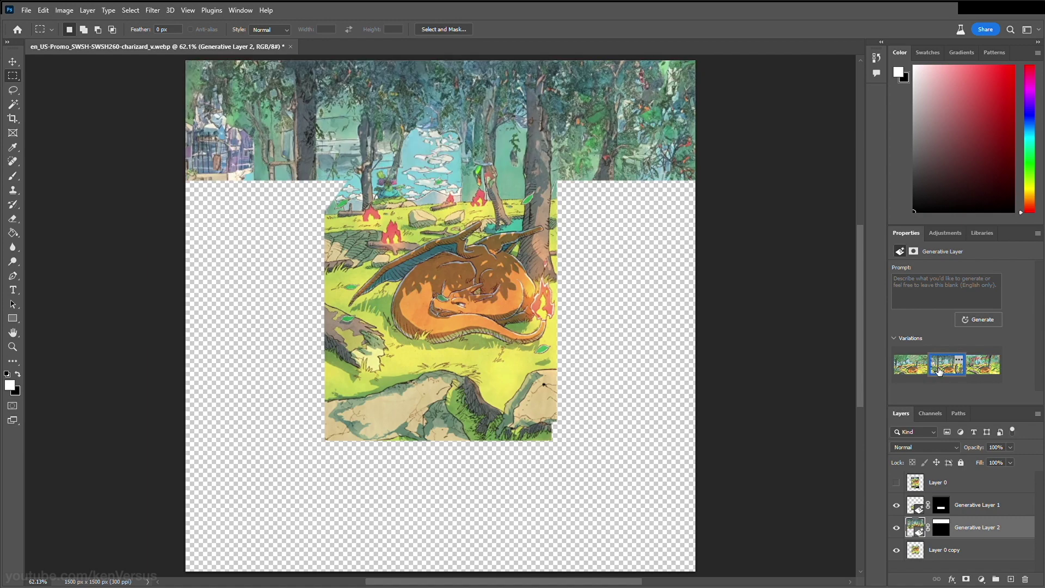
click(911, 365)
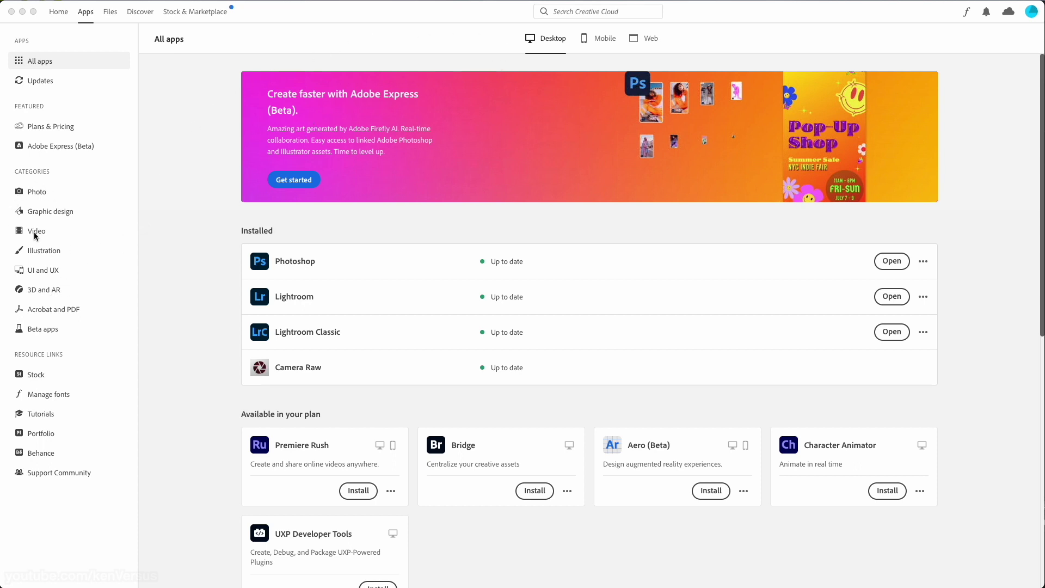
Go to Beta apps in Creative Cloud and install Photoshop (Beta).
click(55, 331)
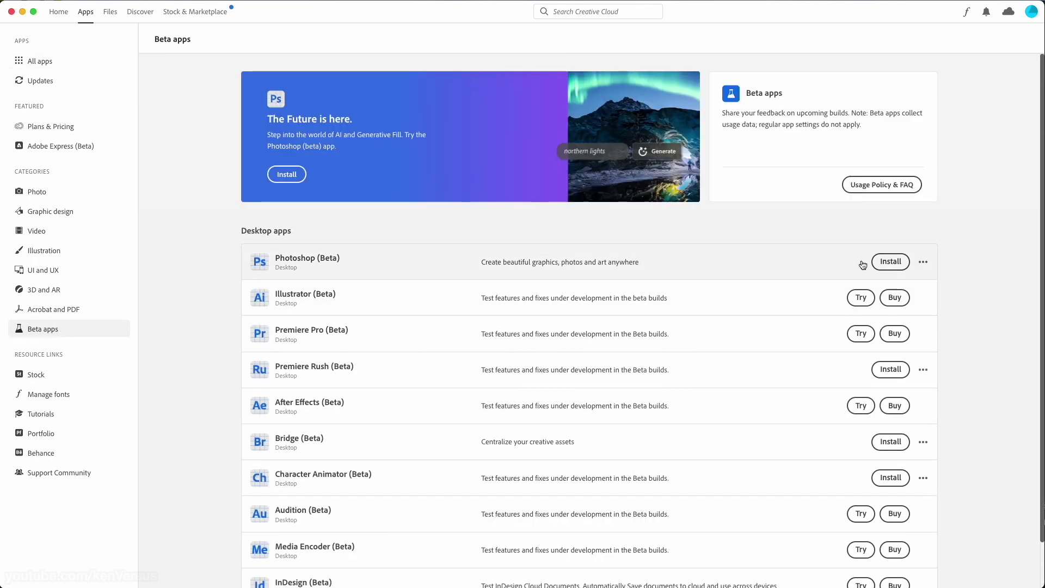
click(883, 260)
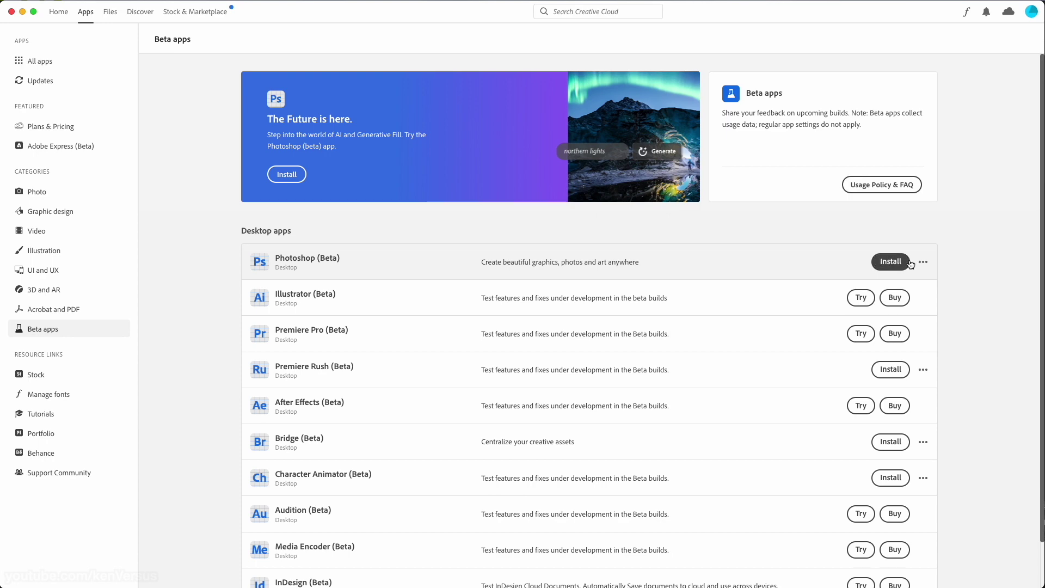
click(891, 261)
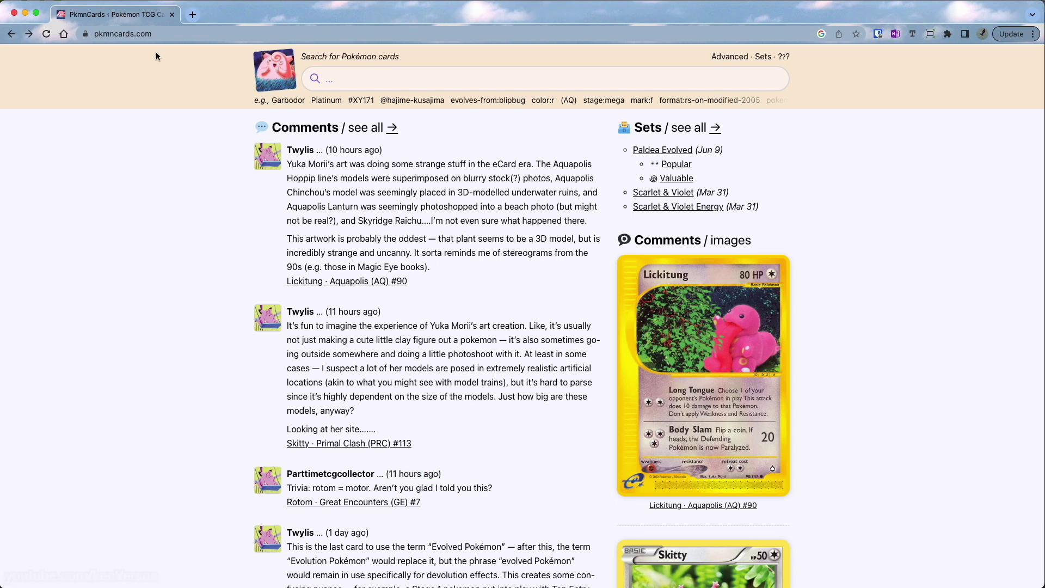
Search PkmnCards for 'charizard'.
click(172, 39)
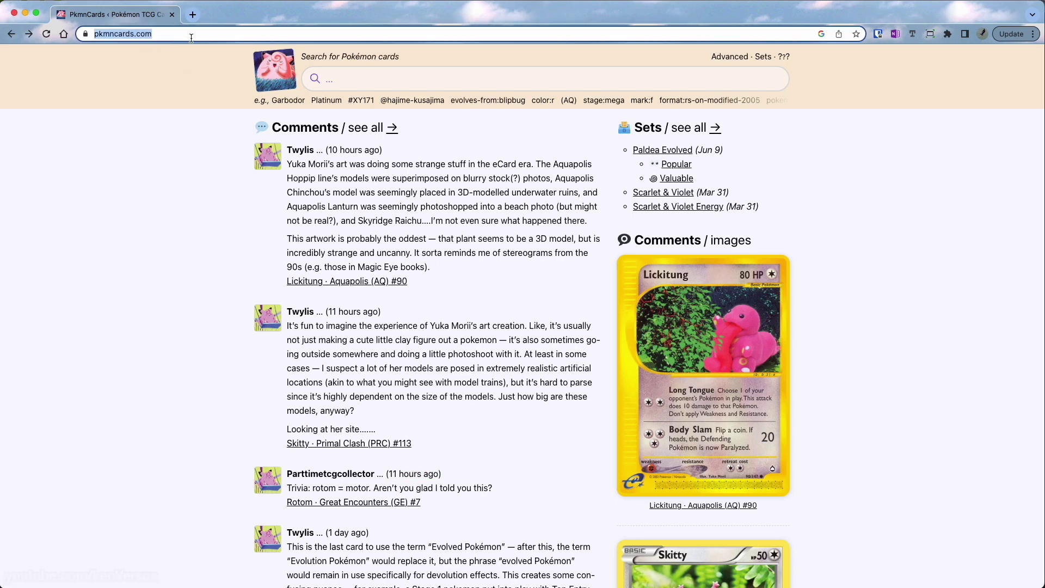
click(191, 37)
click(366, 82)
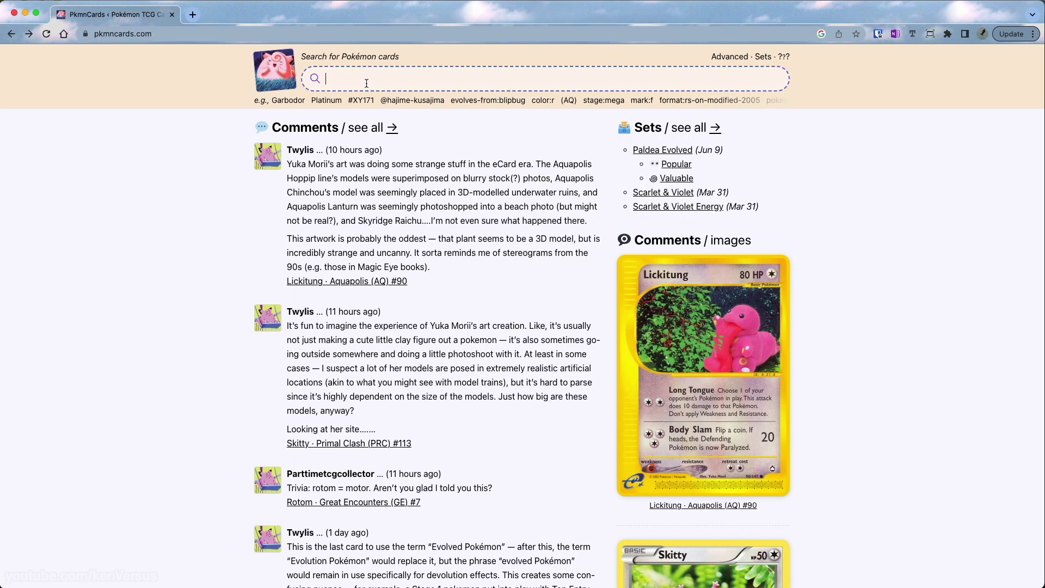
text(charizard)
key(Return)
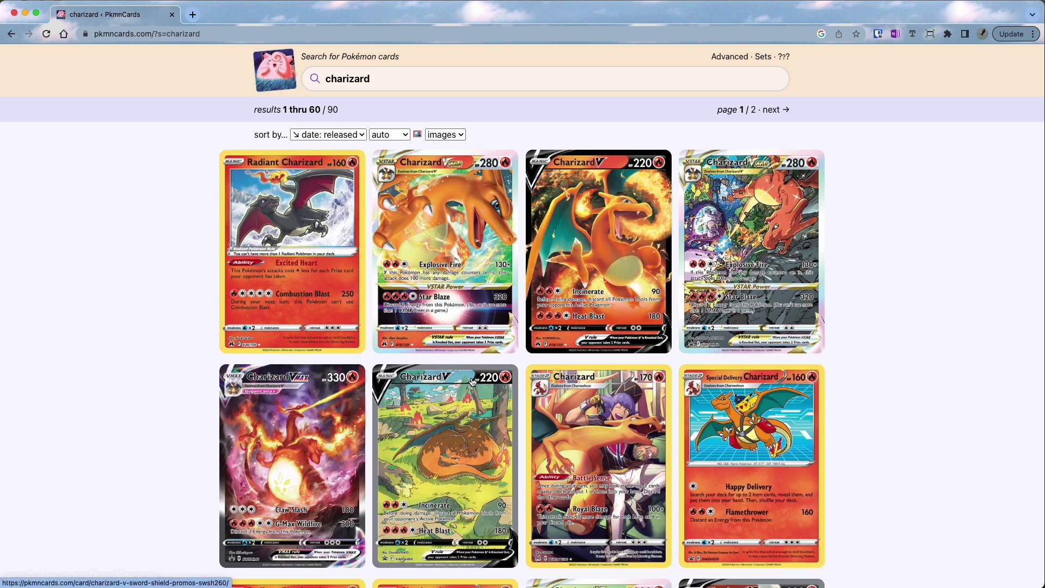
Open the sleeping Charizard V card, enlarge its image and bring up Save Image As.
click(466, 414)
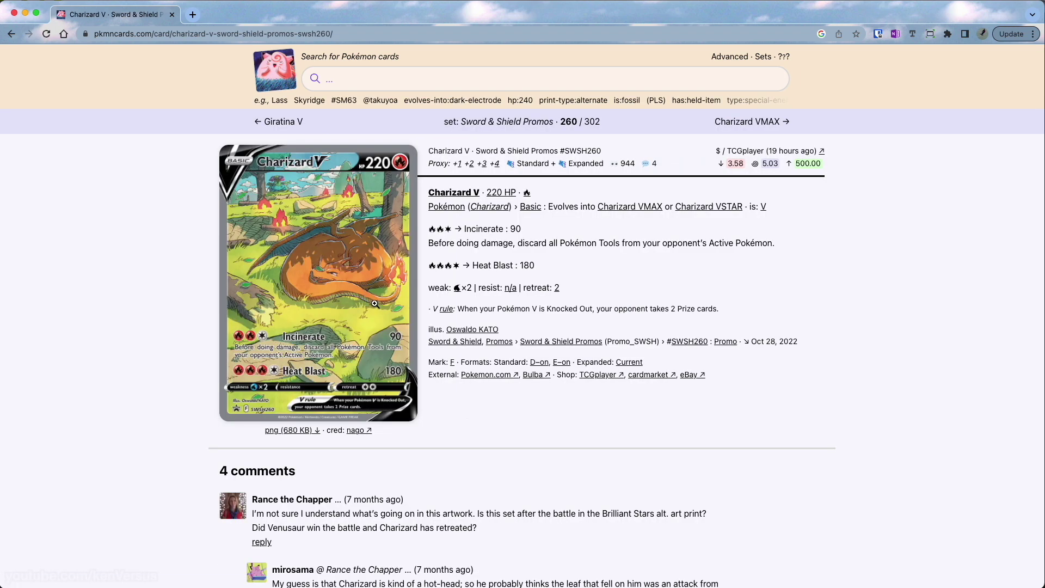
click(374, 304)
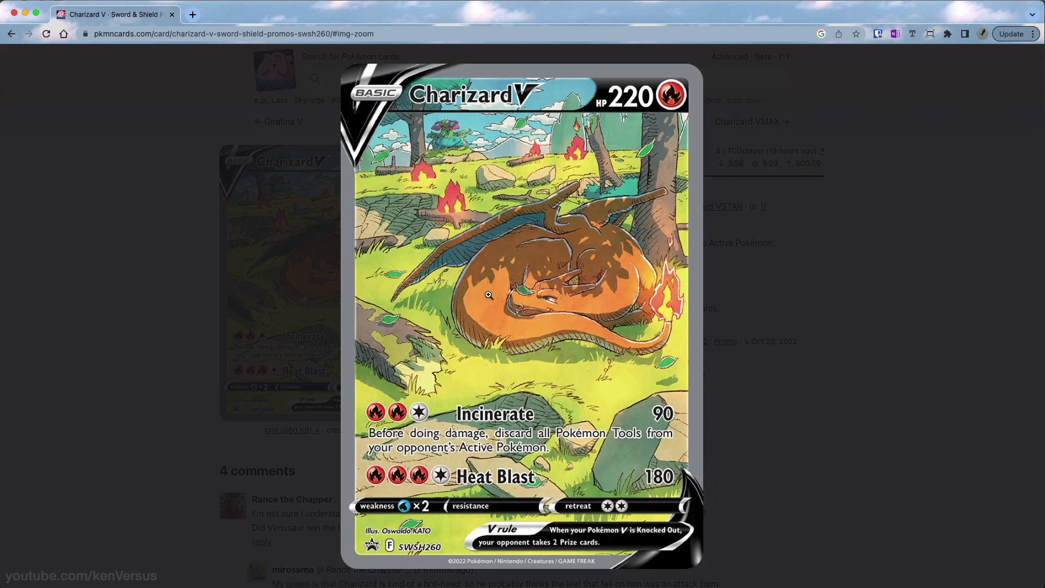
right_click(488, 295)
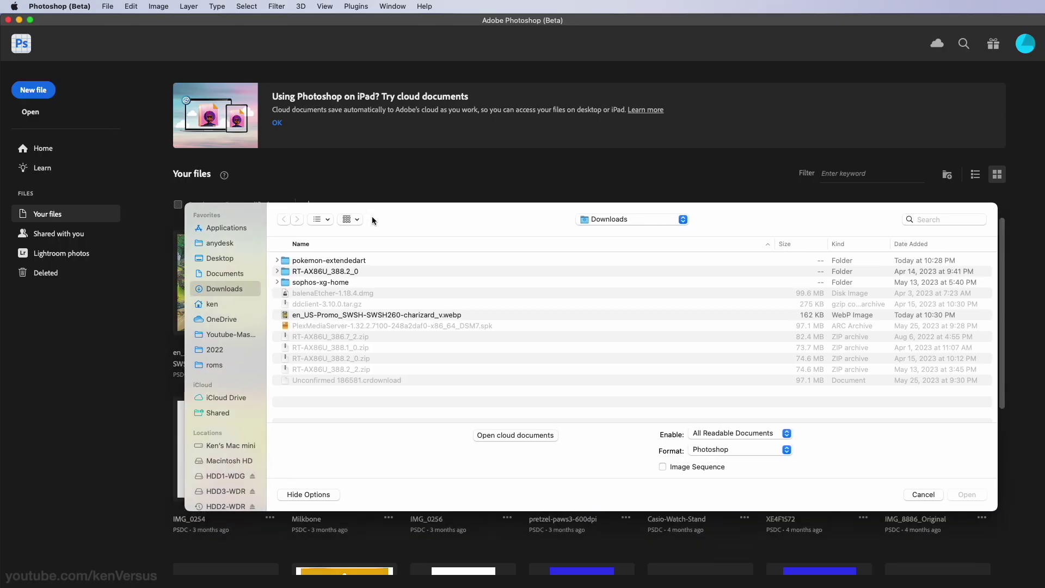
Open the downloaded Charizard webp, unlock it as Layer 0, duplicate it and hide the original.
double_click(383, 314)
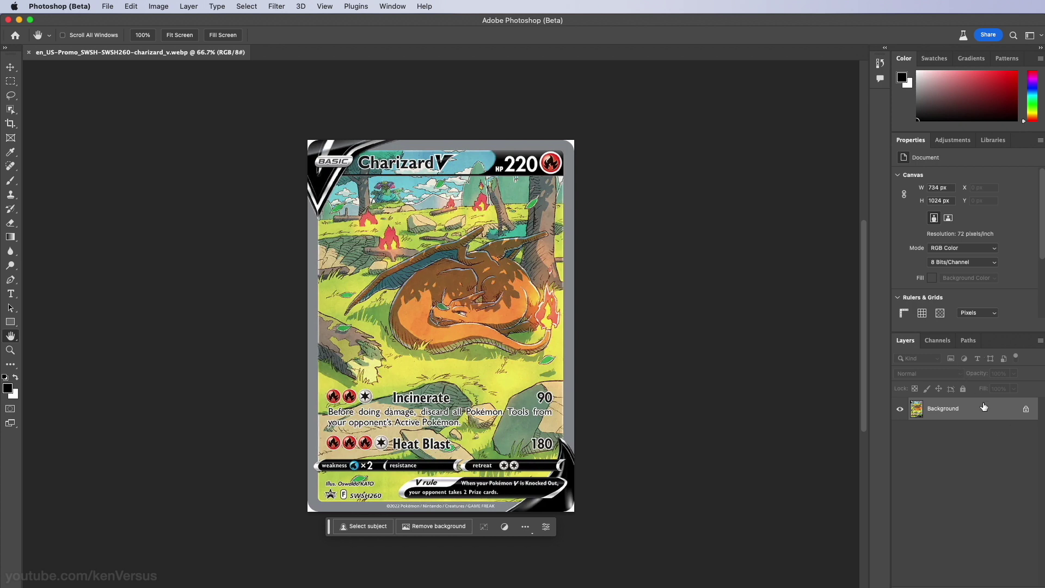
click(1026, 410)
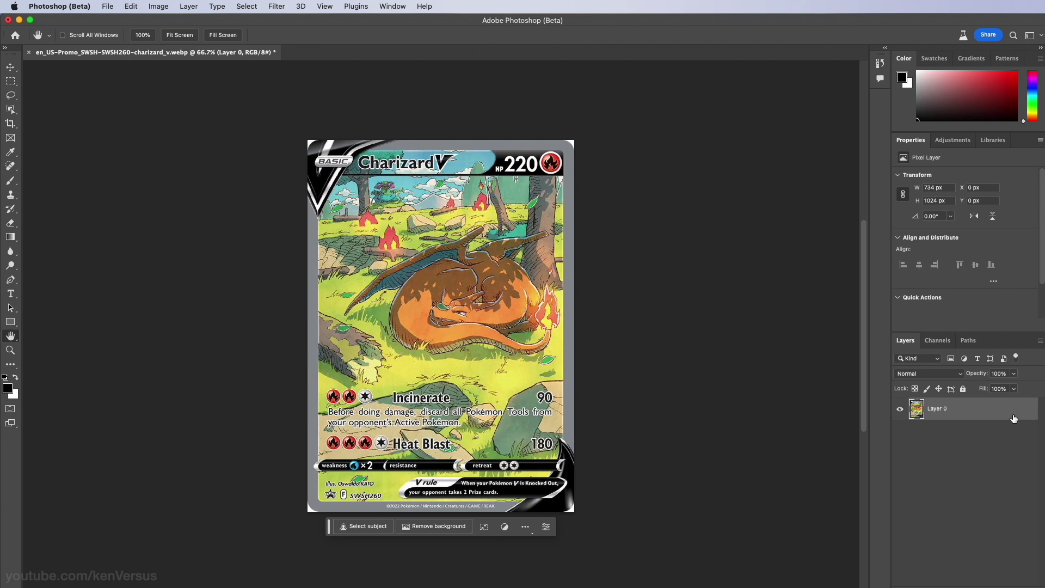
right_click(936, 414)
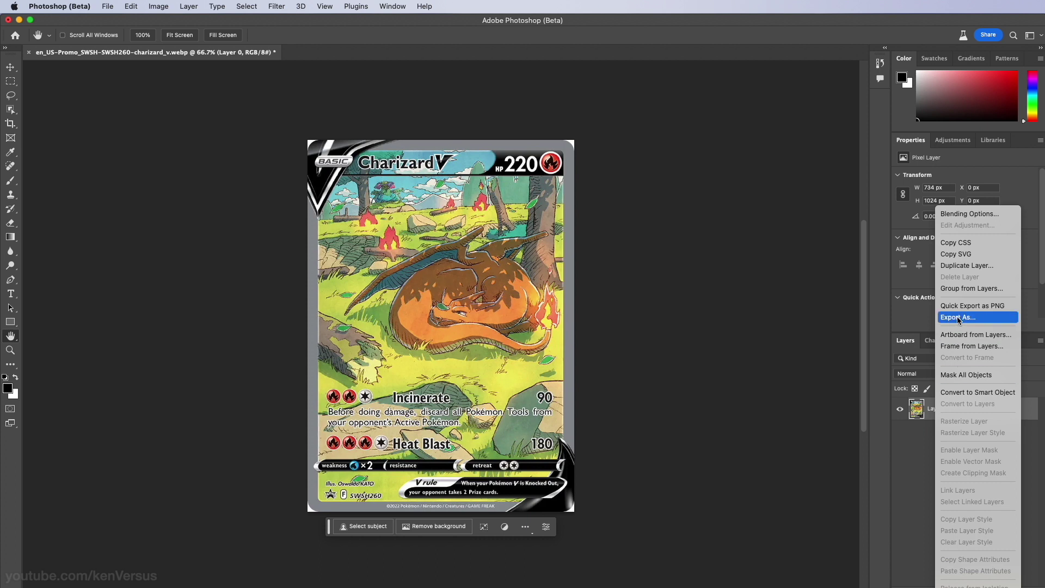
click(966, 267)
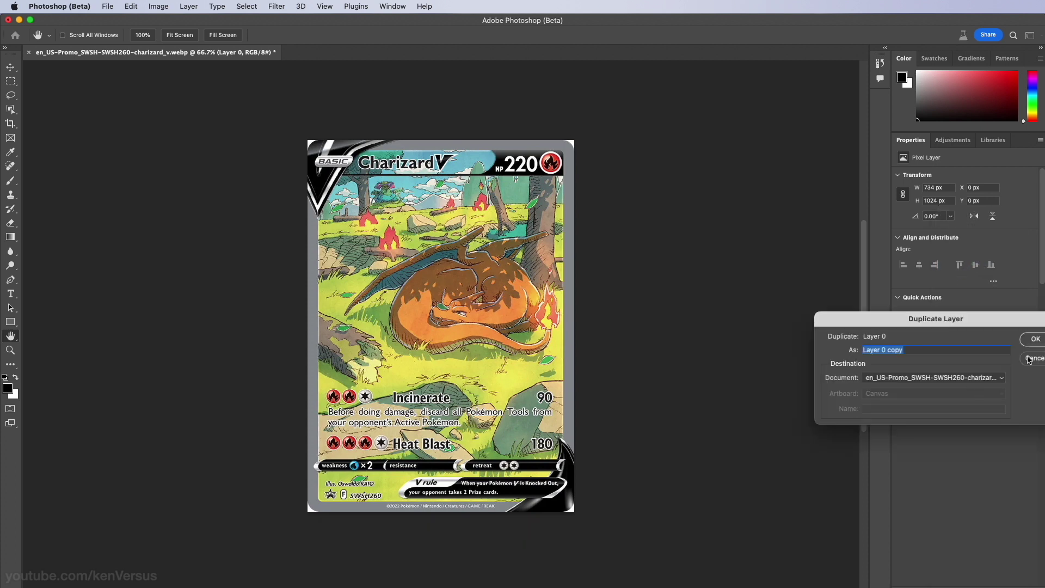
drag(1023, 325, 1000, 322)
click(1012, 337)
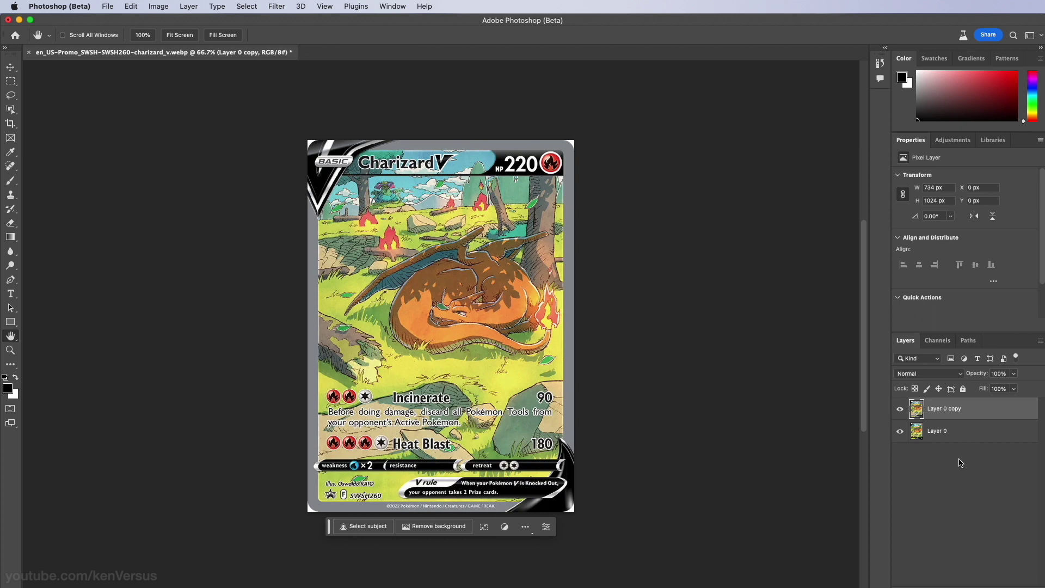
click(902, 433)
Resize the image to 2.5 inches wide at 300 pixels/inch, giving 750 x 1046 px.
click(158, 9)
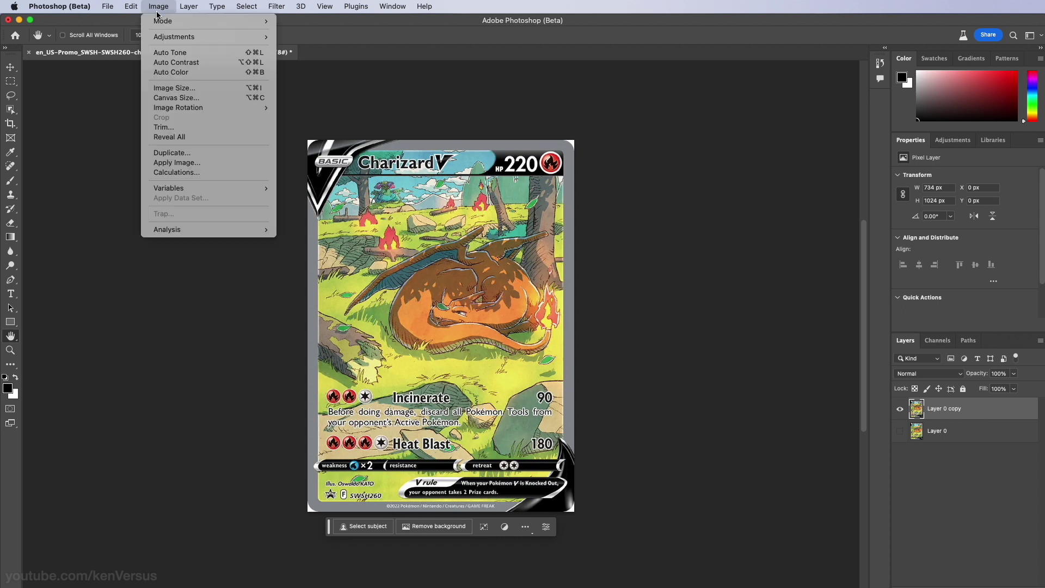
click(174, 88)
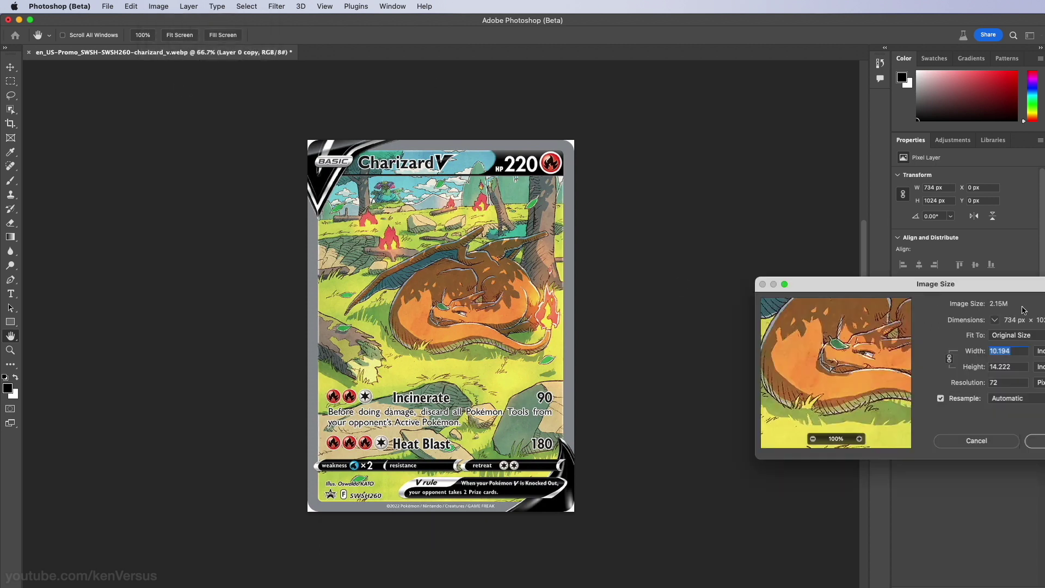
drag(1008, 284, 903, 297)
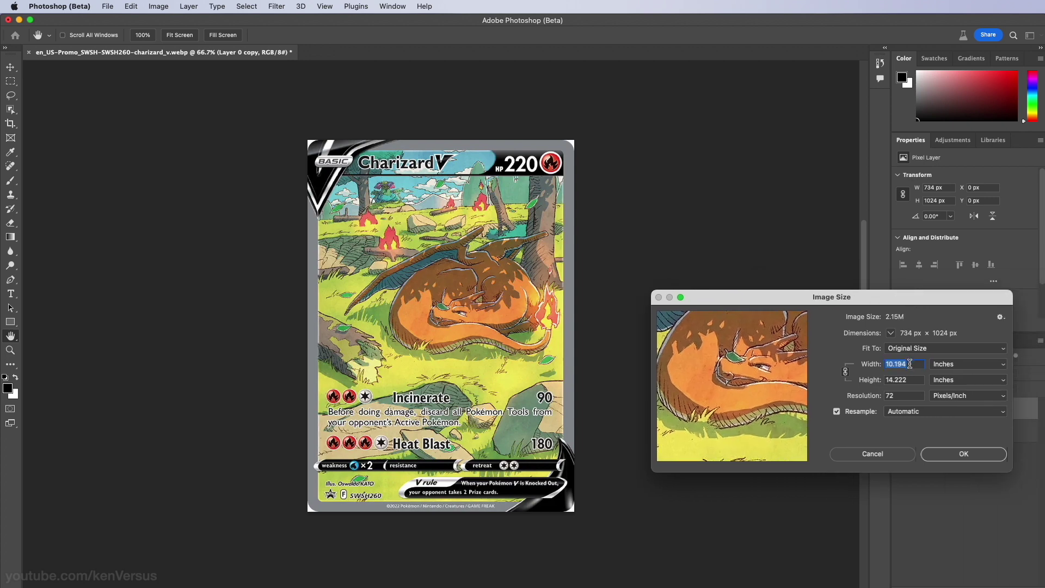
double_click(916, 394)
text(3)
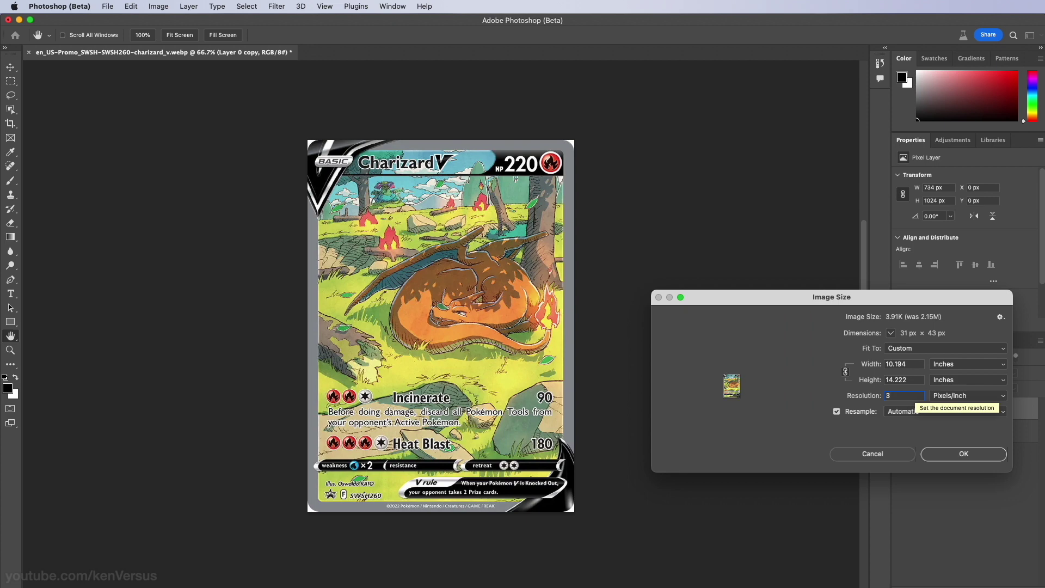
text(00)
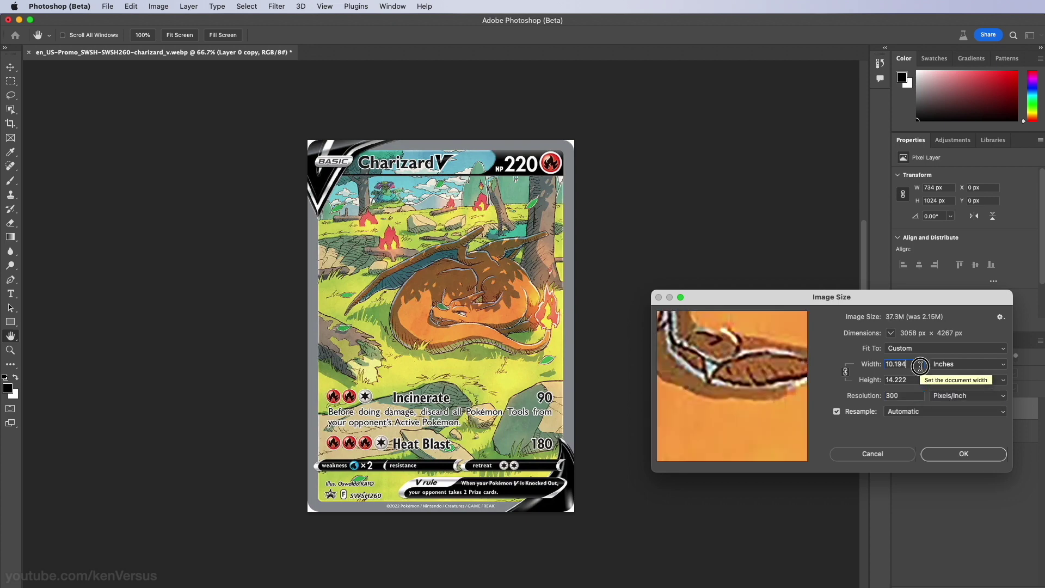
double_click(920, 365)
text(2)
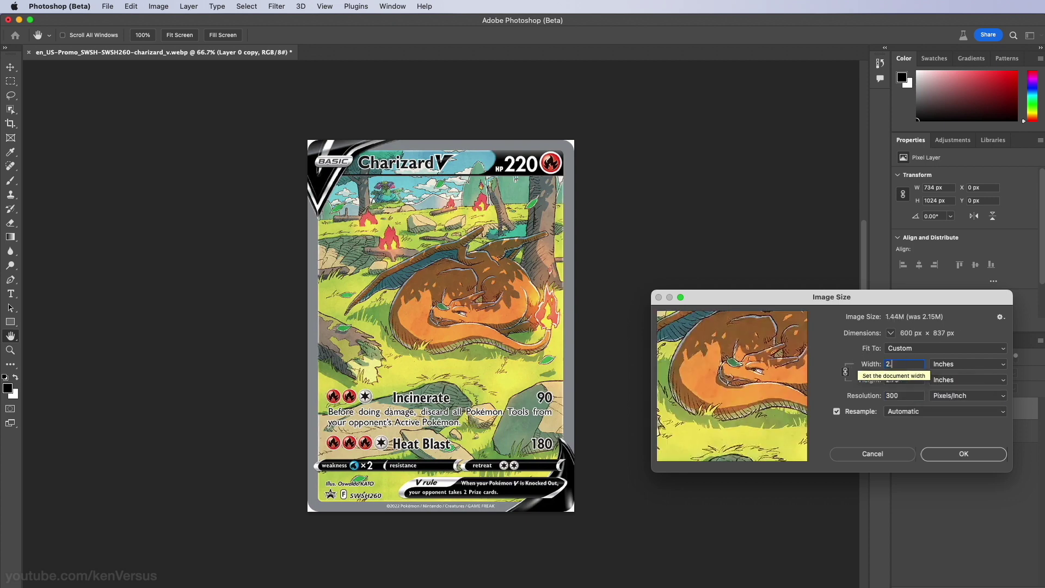
text(.5)
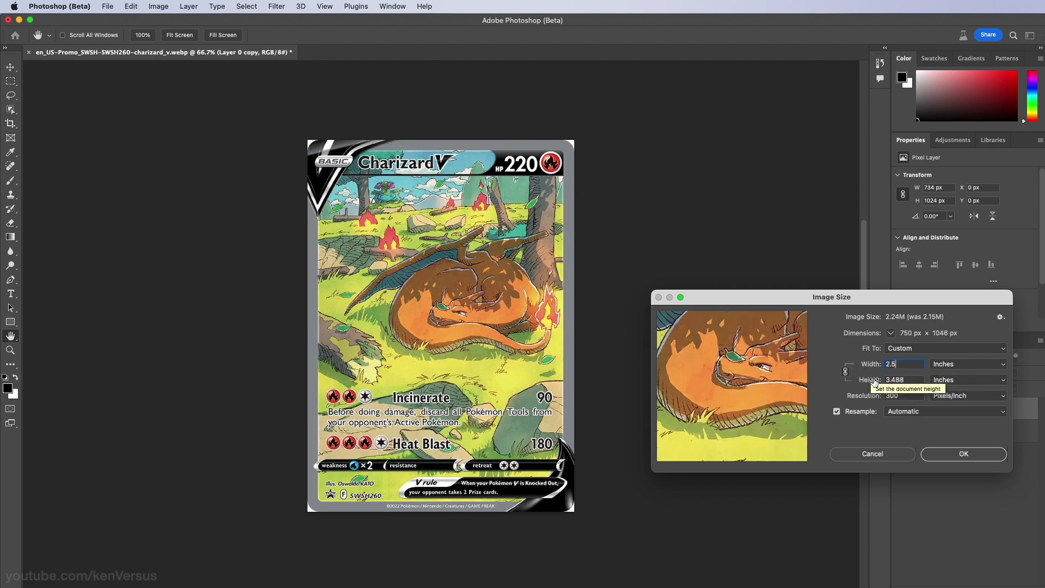
click(950, 453)
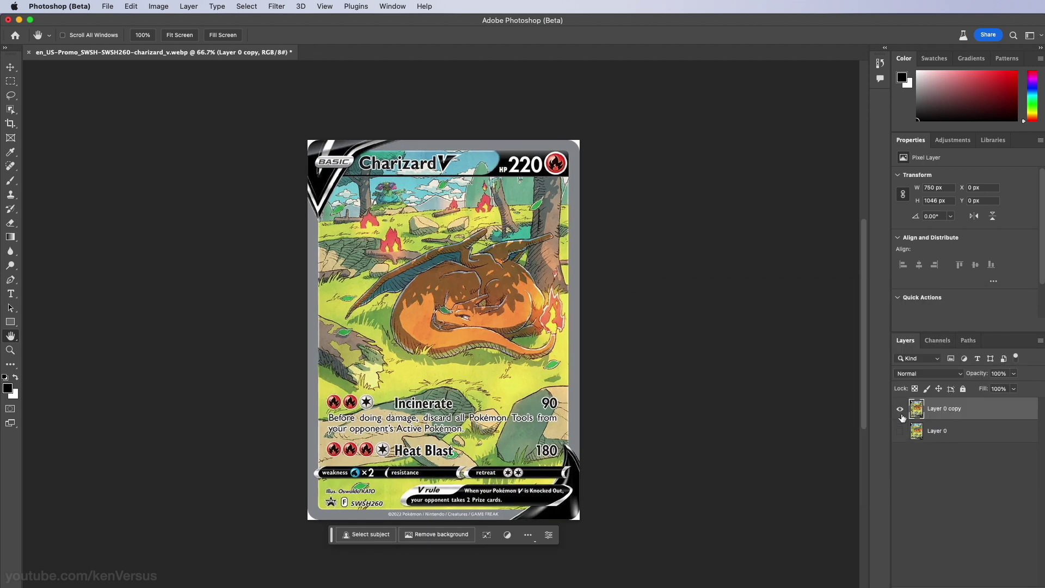
Toggle Layer 0's visibility to compare sizes, leaving it hidden.
click(900, 409)
click(900, 431)
click(900, 409)
click(901, 432)
Enlarge the canvas to 1500 × 1500 px.
click(157, 6)
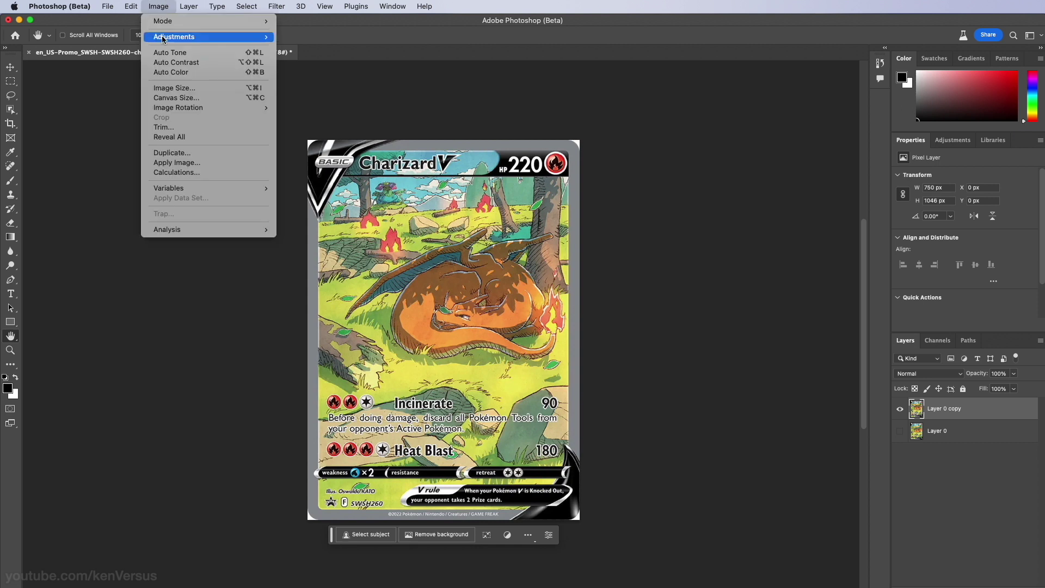
click(181, 99)
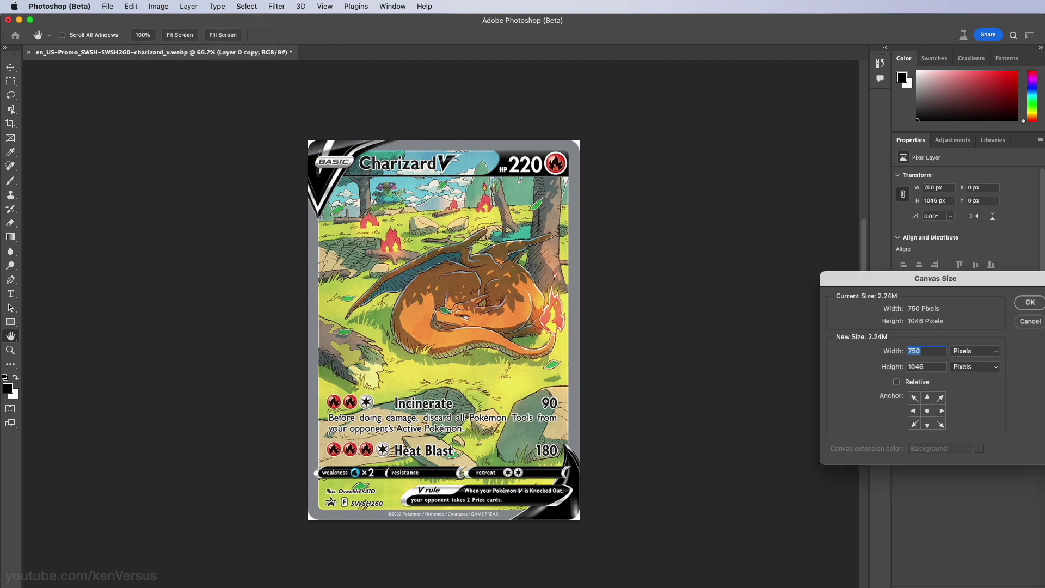
click(929, 352)
text(1500)
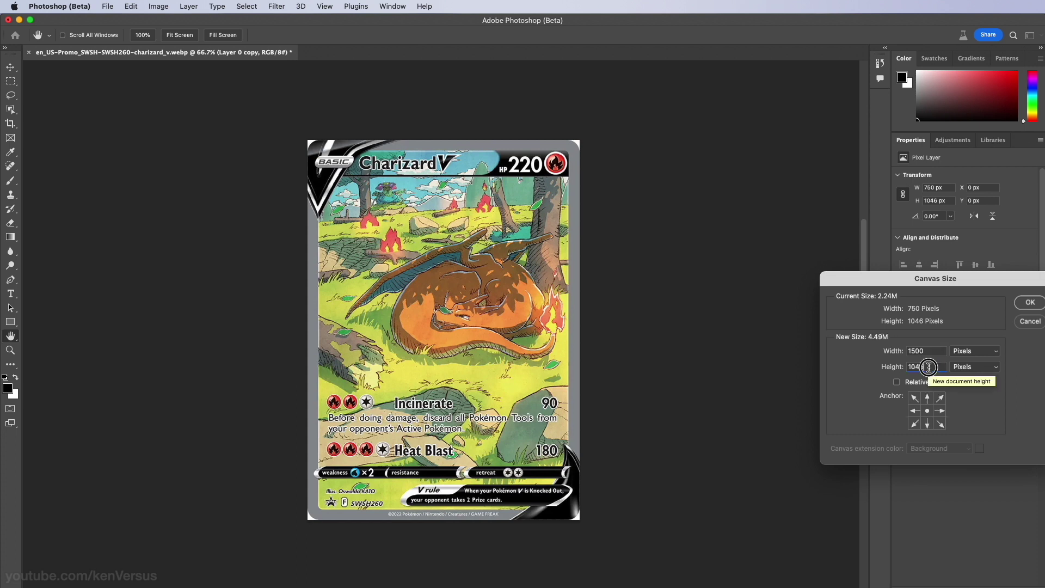
click(929, 367)
text(15)
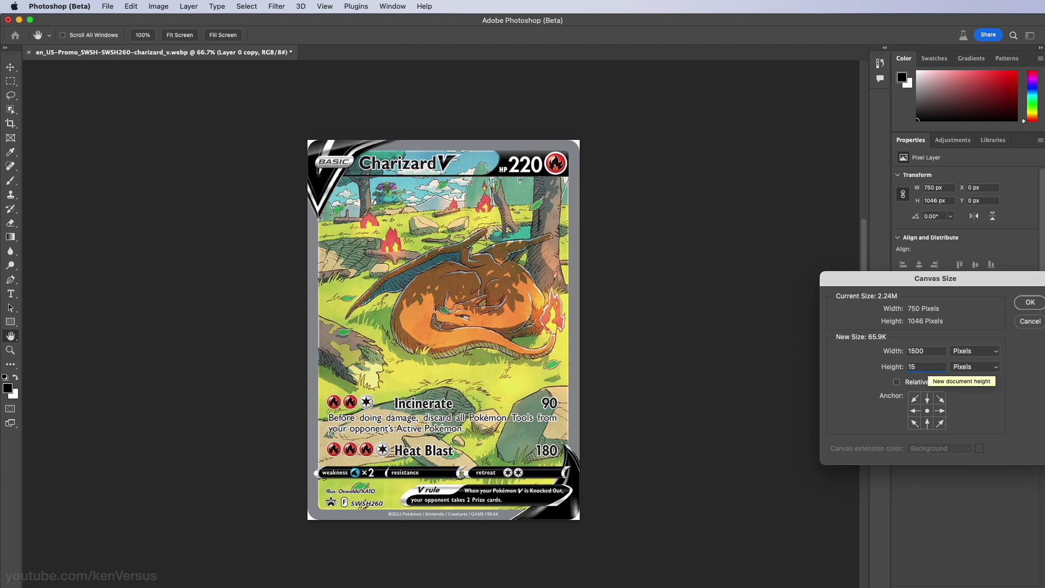
text(00)
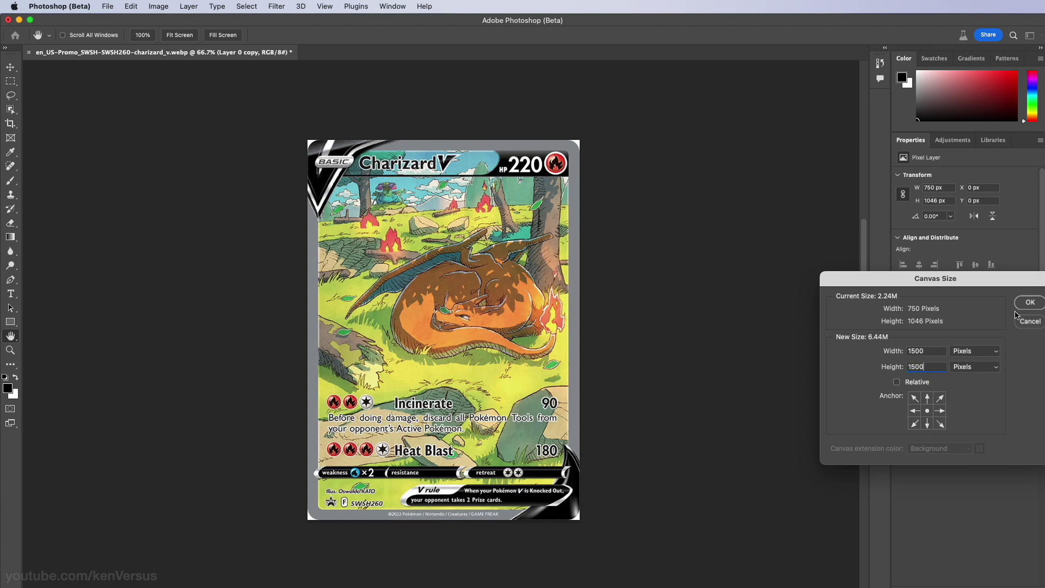
drag(1024, 291, 1000, 289)
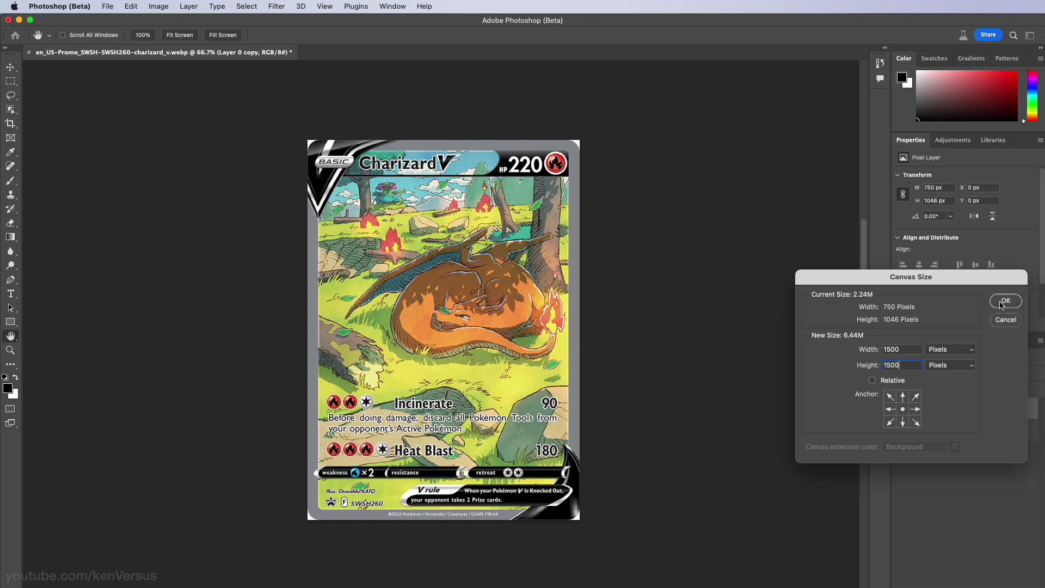
click(1001, 303)
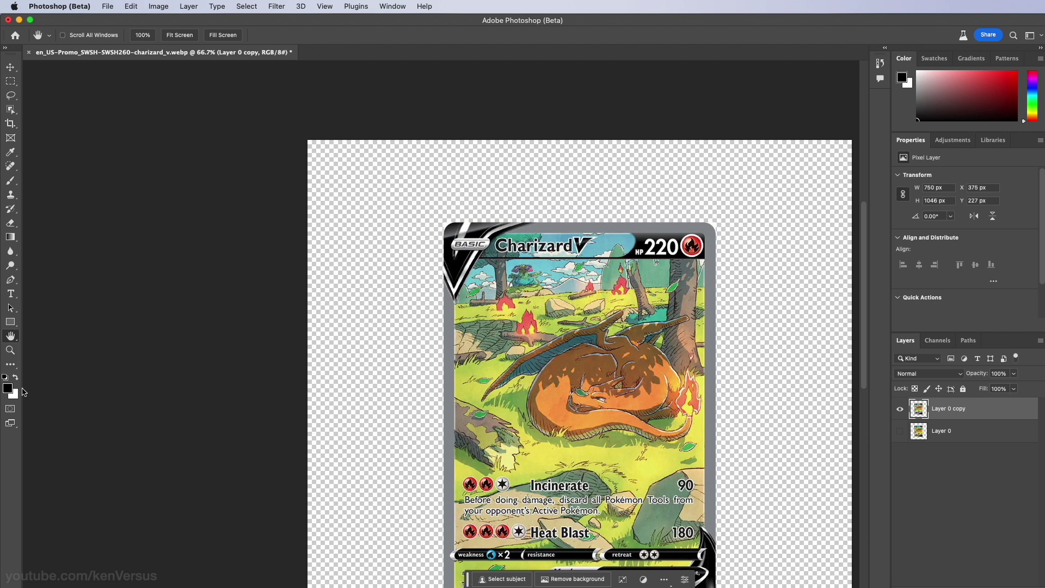
Fit the enlarged canvas on screen and switch to the Rectangular Marquee tool.
click(10, 350)
click(466, 342)
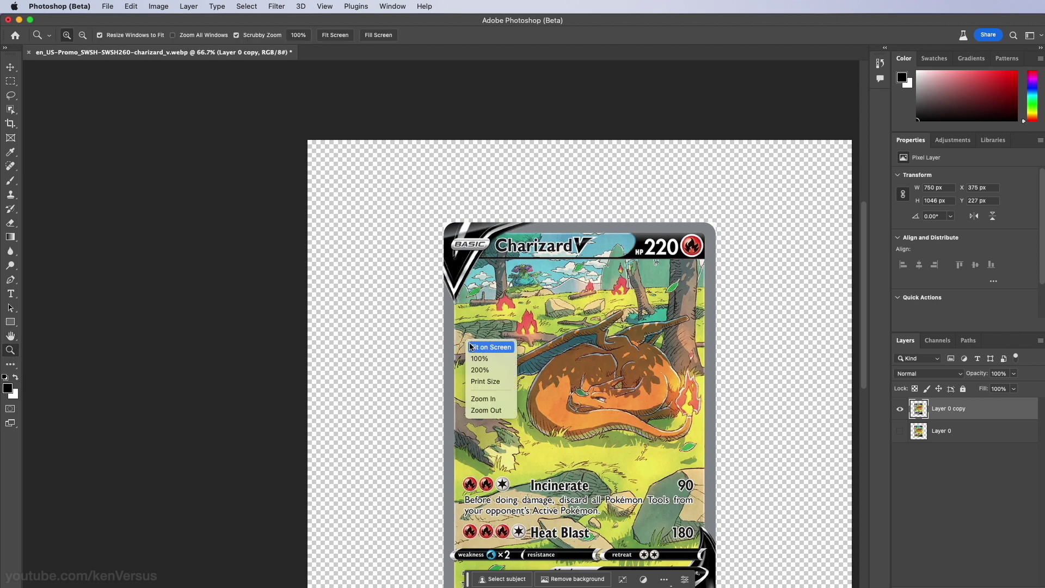
click(473, 345)
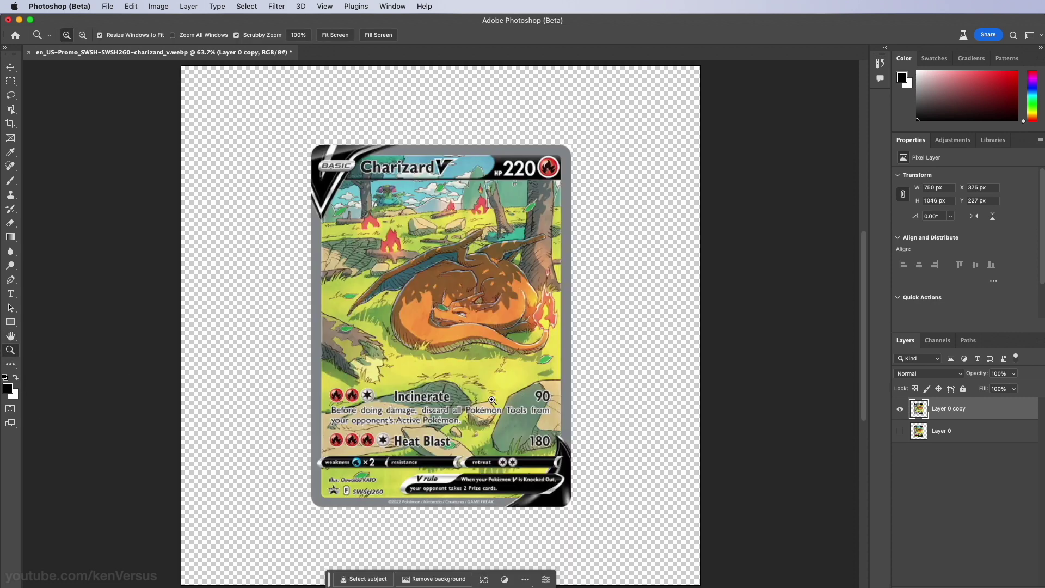
click(10, 81)
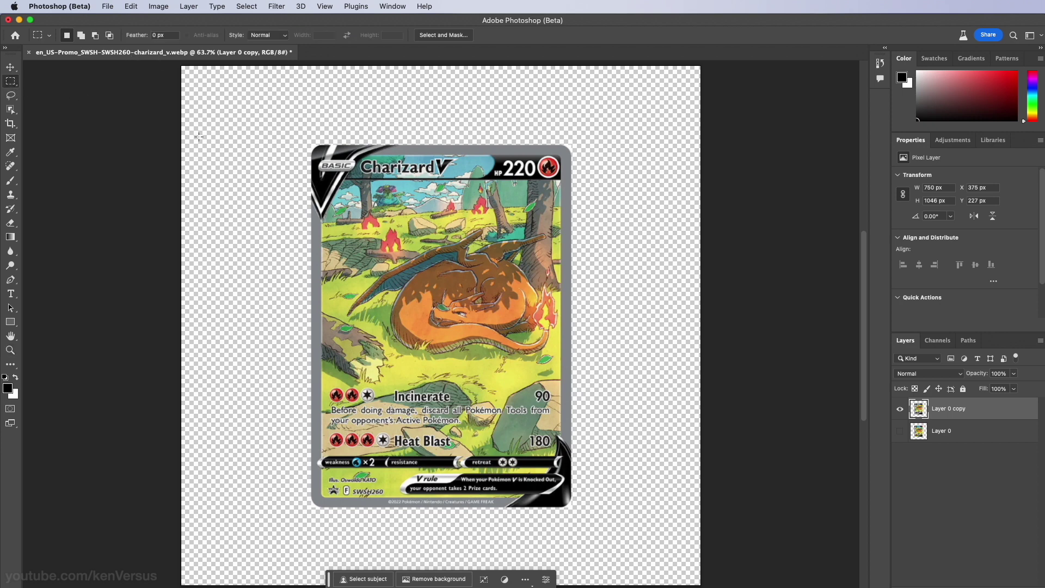
Generative Fill the empty strip across the canvas top with no prompt.
drag(179, 64, 776, 187)
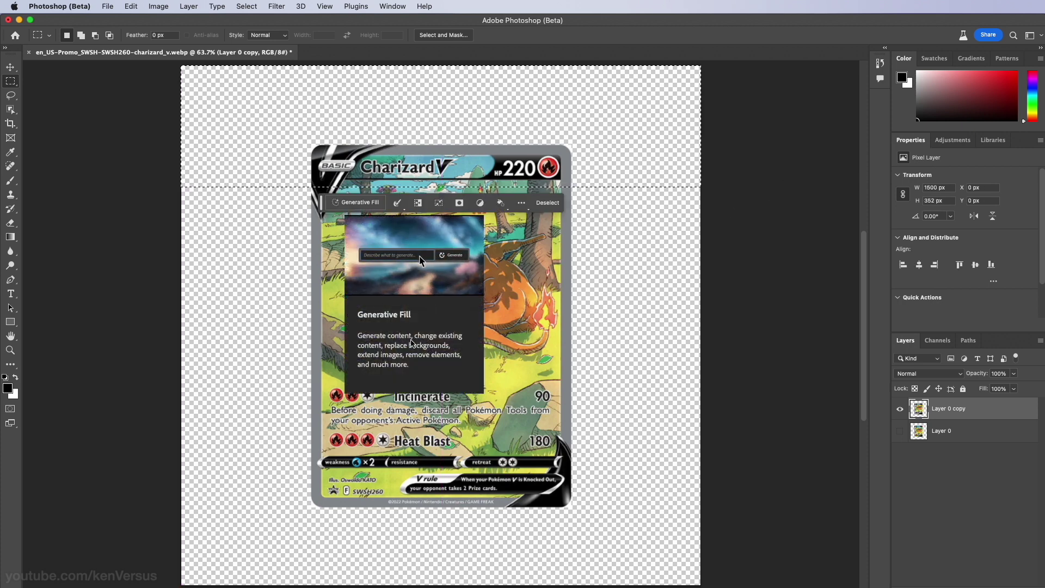
click(369, 211)
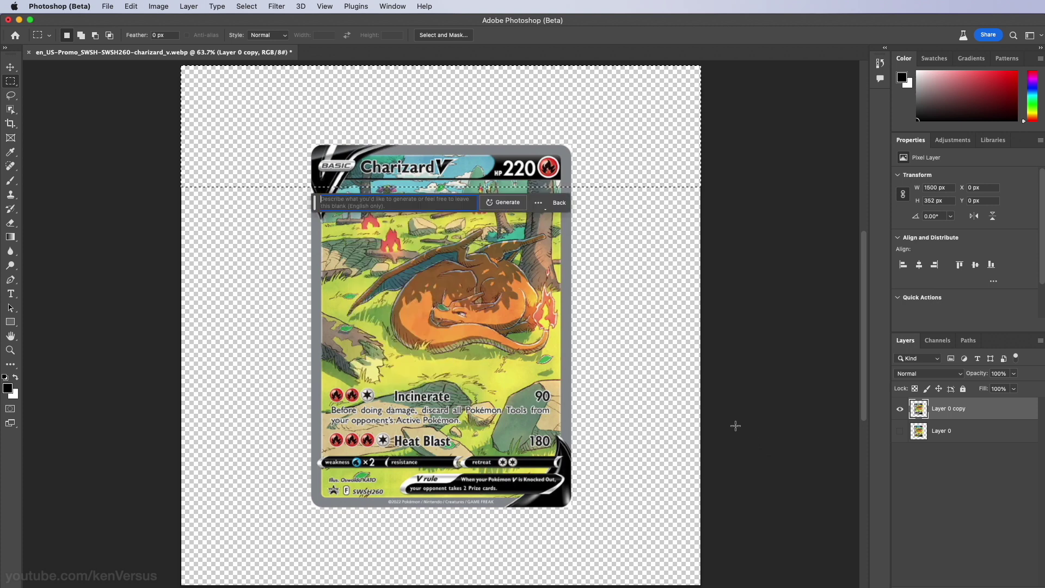
click(501, 203)
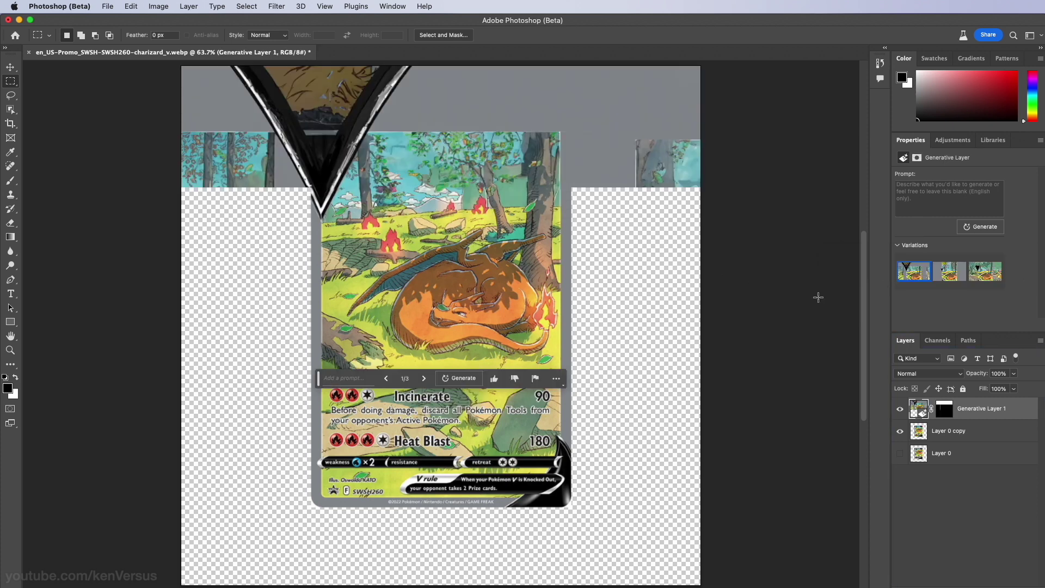
Compare the three variations and settle on the third, green-foliage one.
click(955, 277)
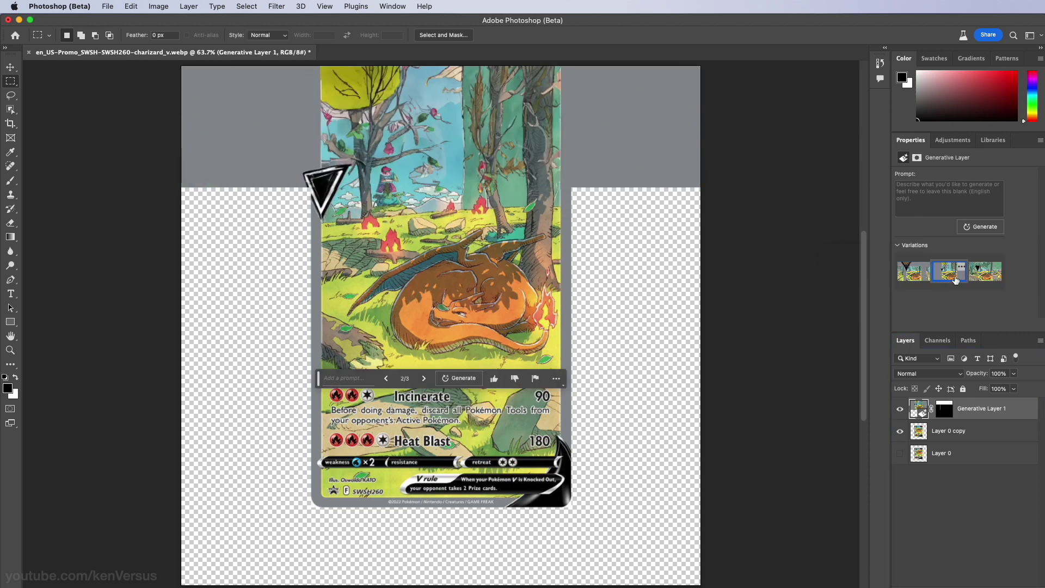
click(977, 279)
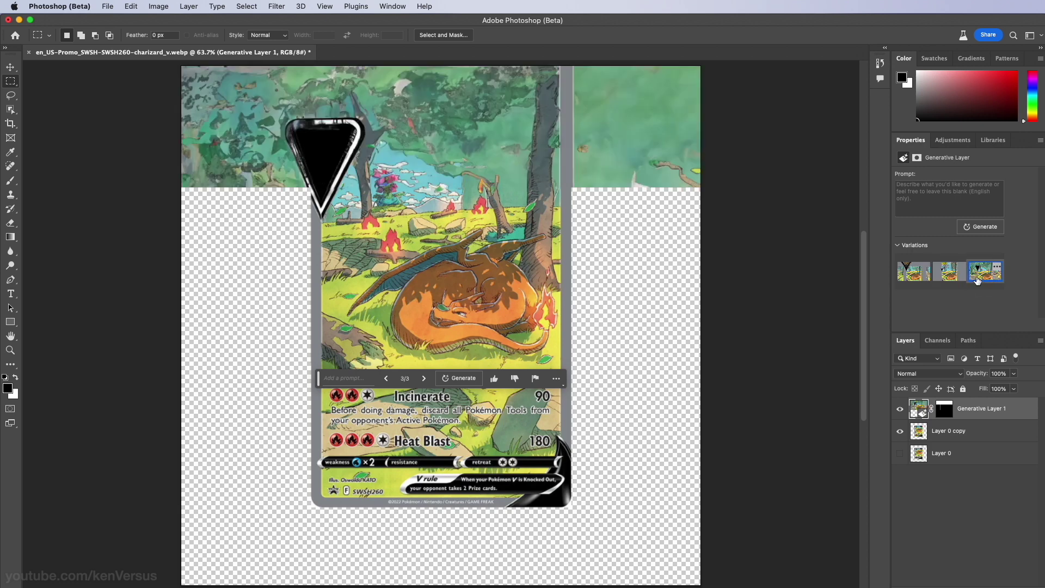
click(918, 278)
click(950, 275)
click(978, 279)
click(131, 6)
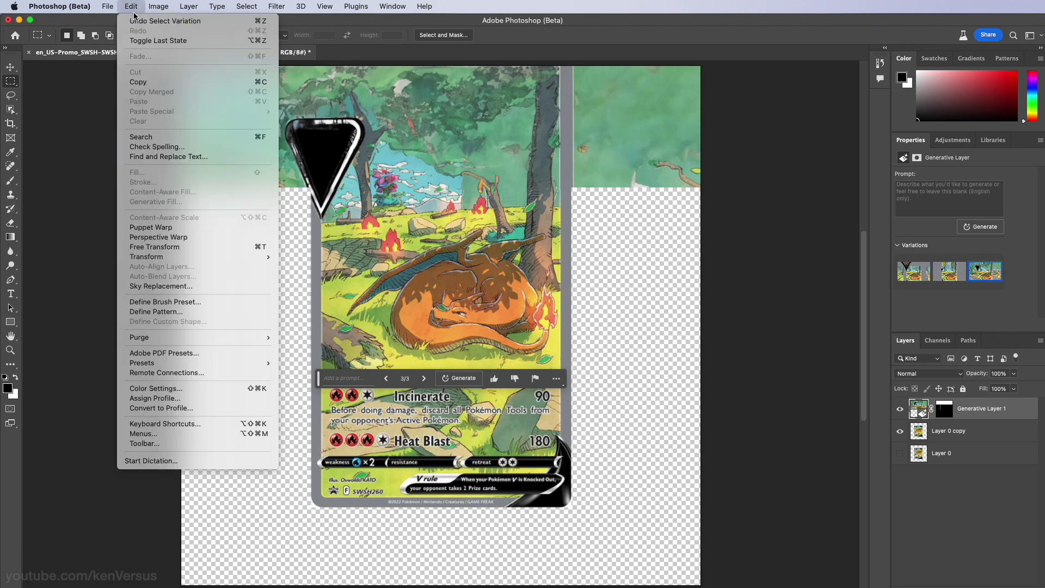
Undo repeatedly until the generative top-strip fill is removed.
click(137, 21)
click(131, 7)
click(137, 20)
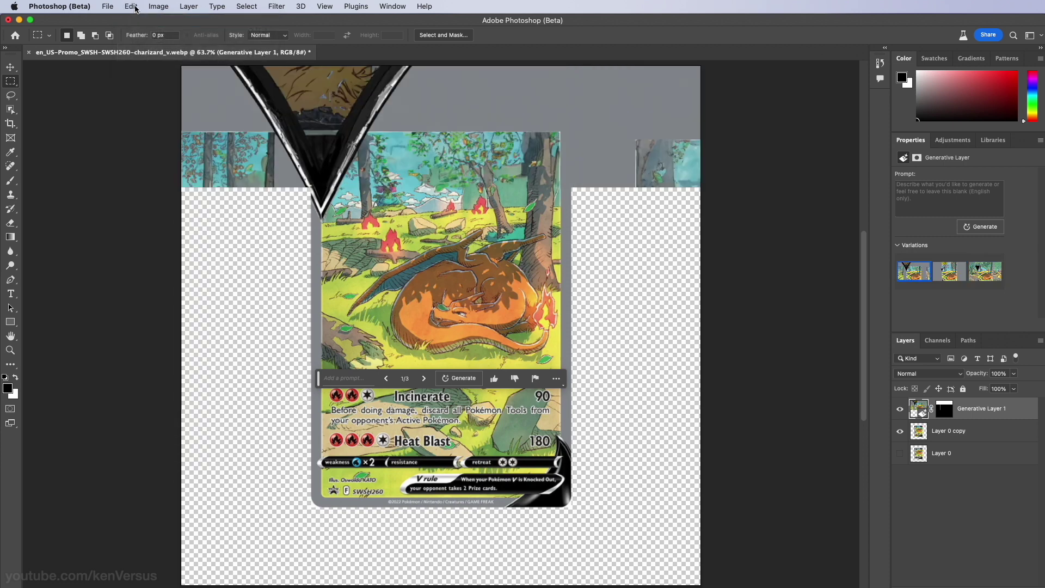
click(131, 6)
click(137, 20)
click(131, 7)
click(135, 21)
click(132, 7)
click(136, 20)
click(131, 7)
click(136, 20)
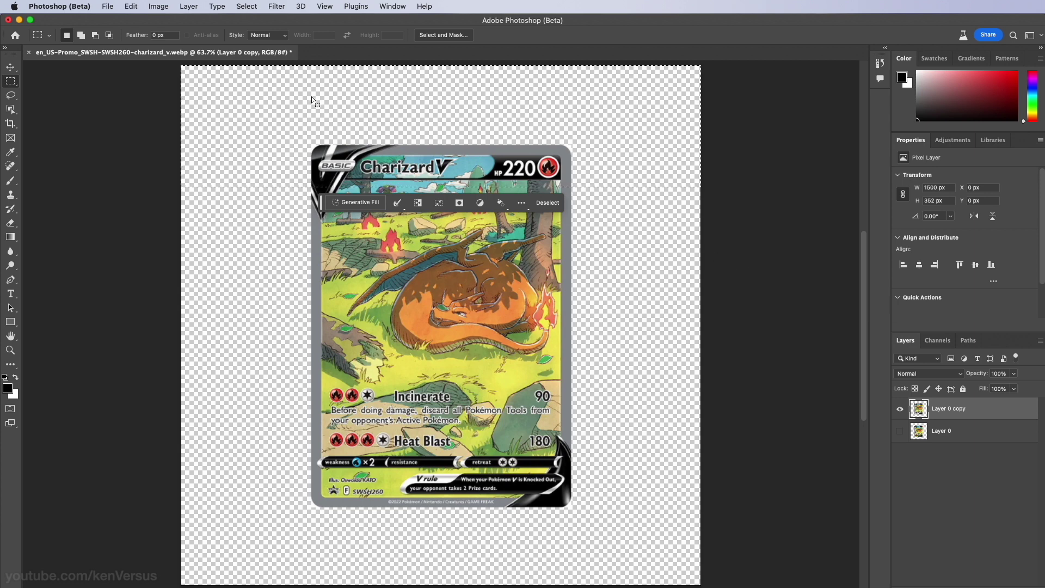
Deselect and marquee the card's name-and-HP header strip.
click(289, 111)
drag(289, 111, 577, 183)
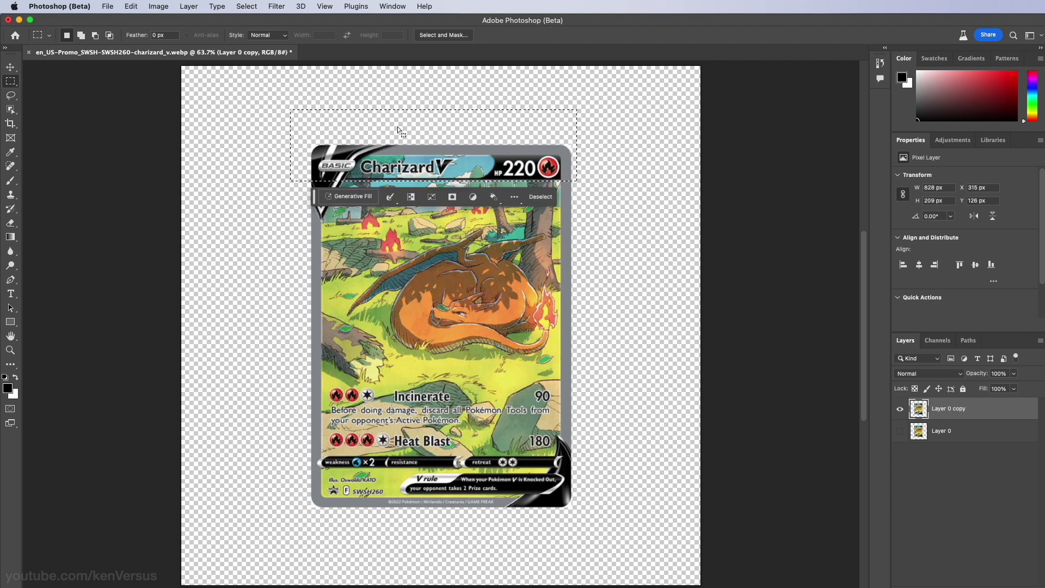
click(154, 7)
Cut away the header, left and right grey borders, copyright strip and weakness-rule strip.
mouse_move(140, 10)
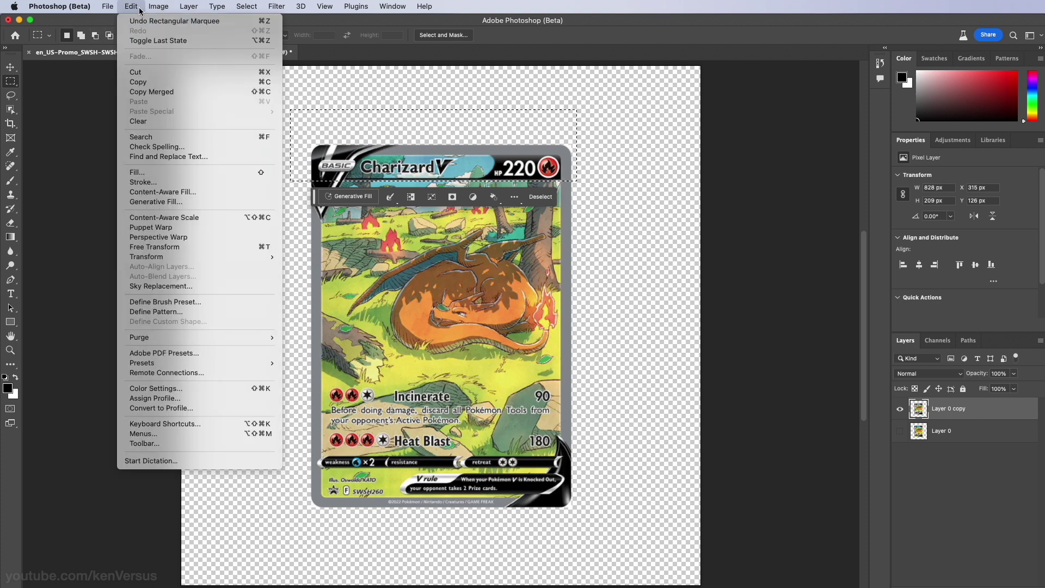
click(148, 72)
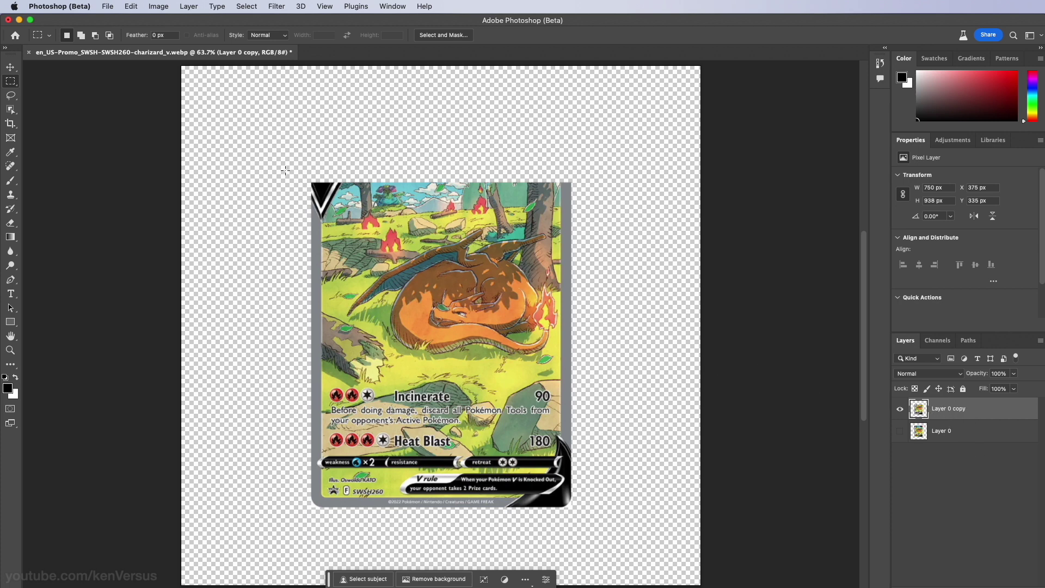
drag(288, 165, 323, 547)
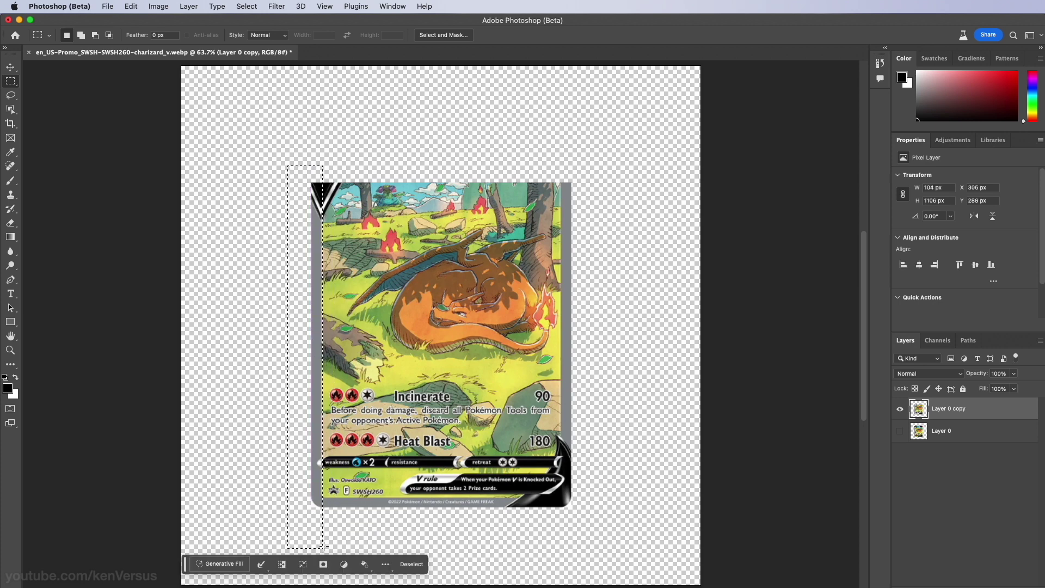
key(super+x)
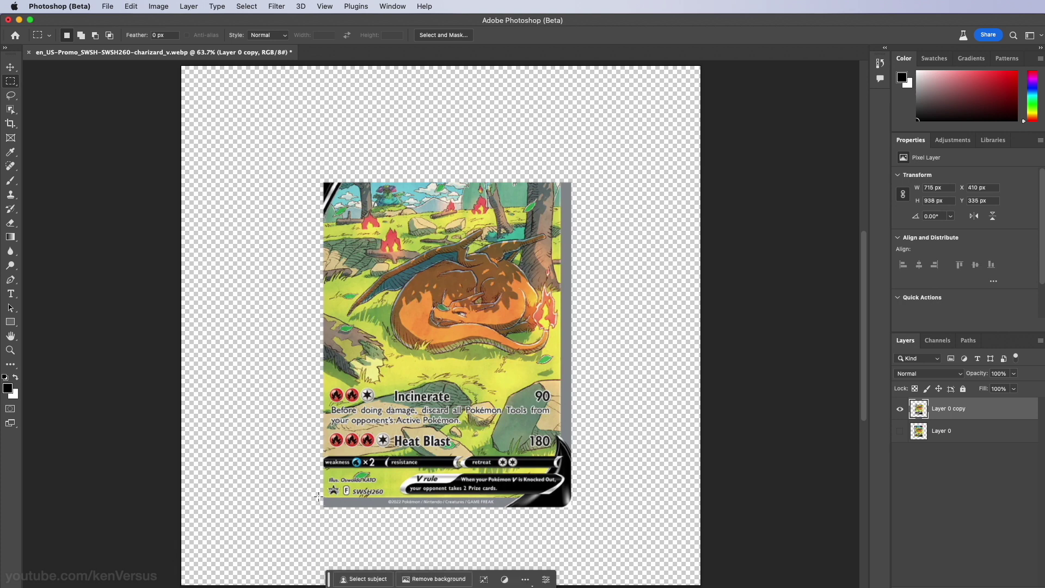
drag(319, 497, 599, 531)
key(super+x)
drag(561, 181, 648, 538)
key(super+x)
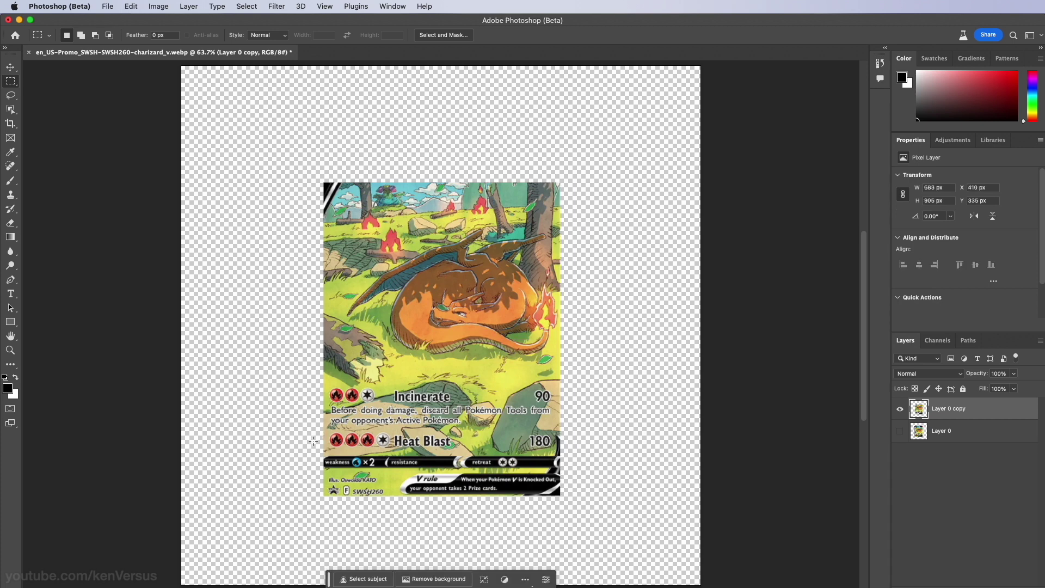
drag(317, 454, 575, 518)
key(super+x)
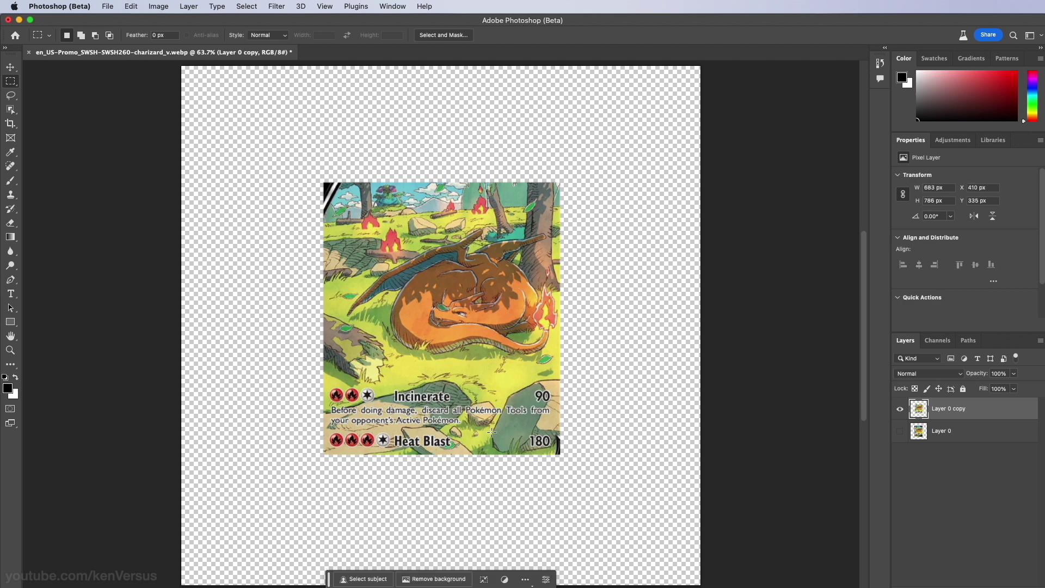
Lasso the top-left V corner, delete it and deselect.
mouse_move(318, 185)
mouse_down()
mouse_move(315, 168)
mouse_move(314, 187)
mouse_move(284, 158)
mouse_move(325, 216)
mouse_move(342, 176)
mouse_move(322, 176)
mouse_up()
click(10, 95)
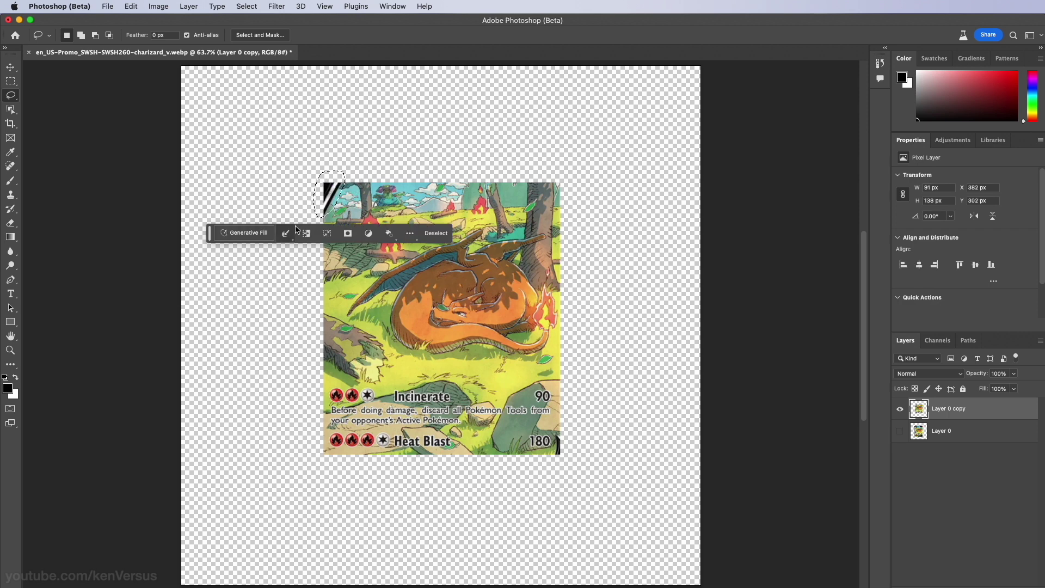
key(Delete)
key(super+d)
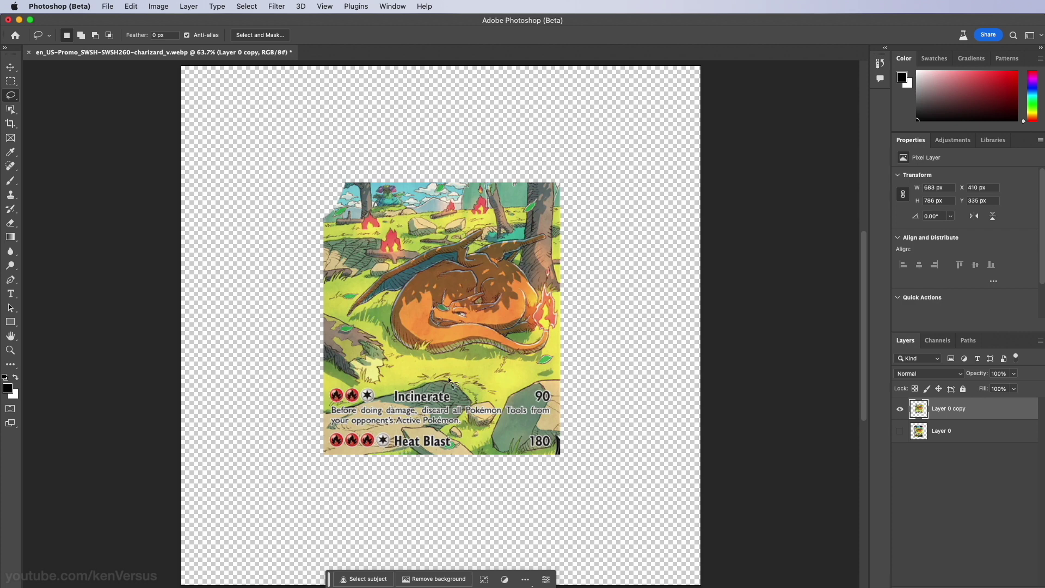
Marquee the Incinerate attack text block and Generative Fill it with no prompt.
click(10, 81)
drag(327, 385, 552, 425)
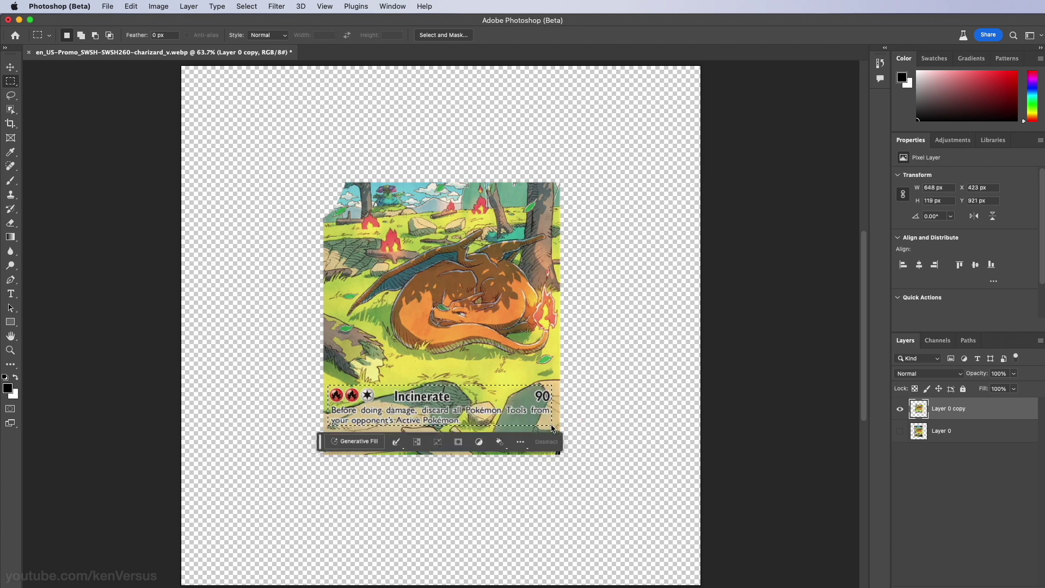
click(355, 441)
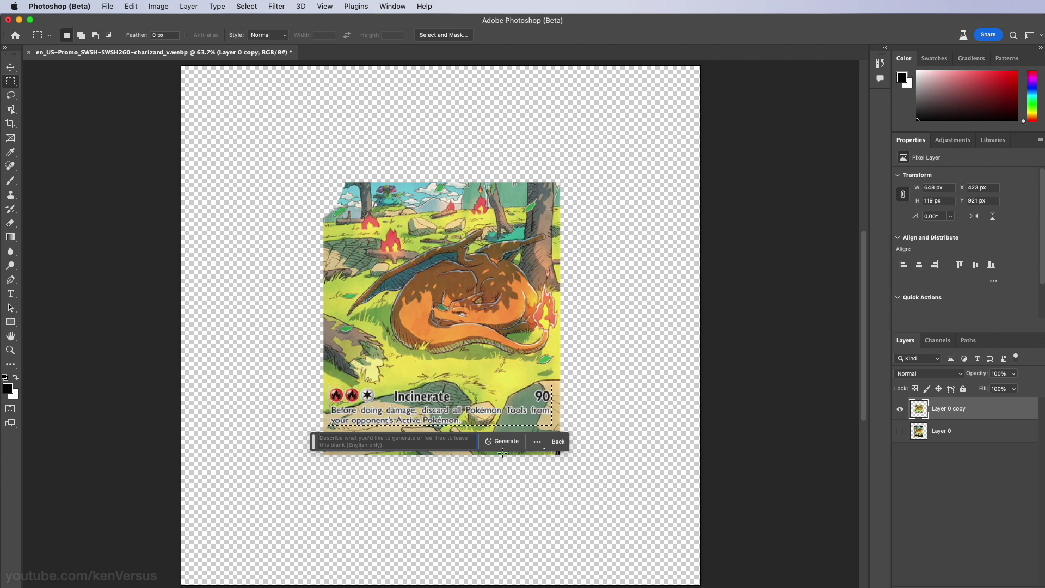
click(506, 442)
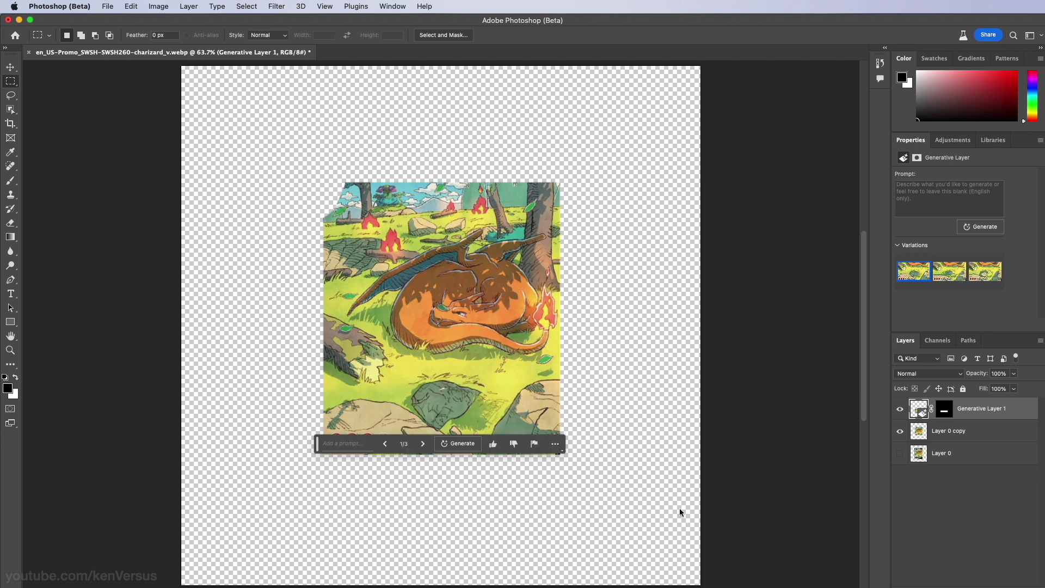
Compare the rock-and-grass variations and keep the second one.
click(947, 276)
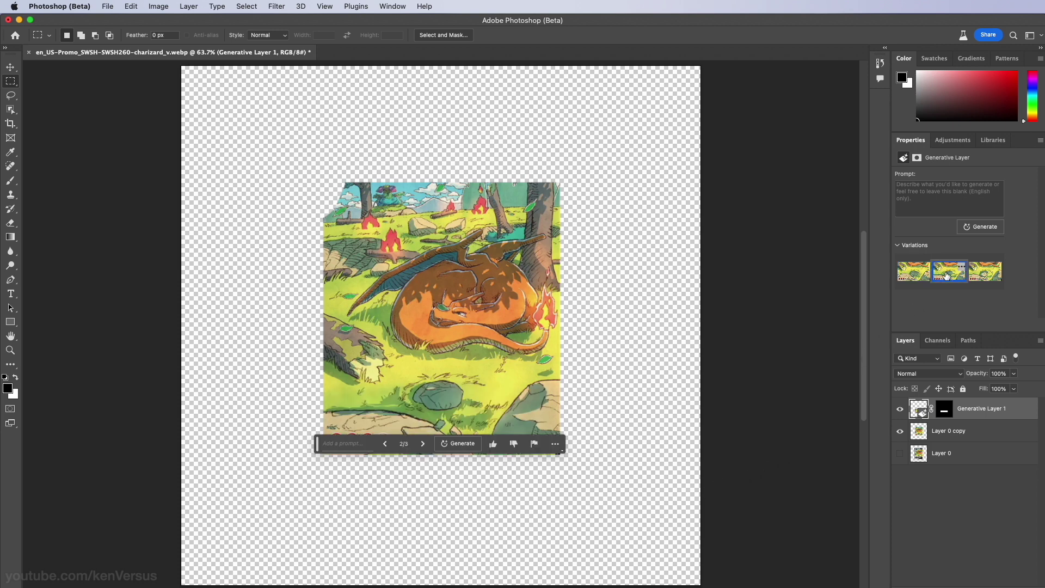
click(982, 274)
click(957, 277)
Select the Heat Blast strip and run a promptless Generative Fill over it.
drag(296, 429, 552, 451)
click(530, 431)
click(447, 468)
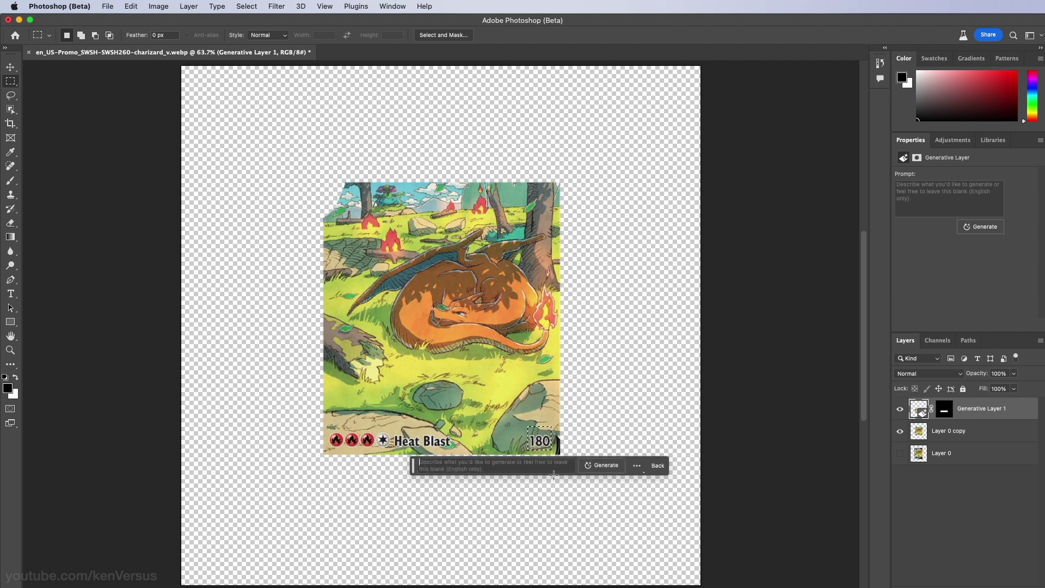
click(600, 466)
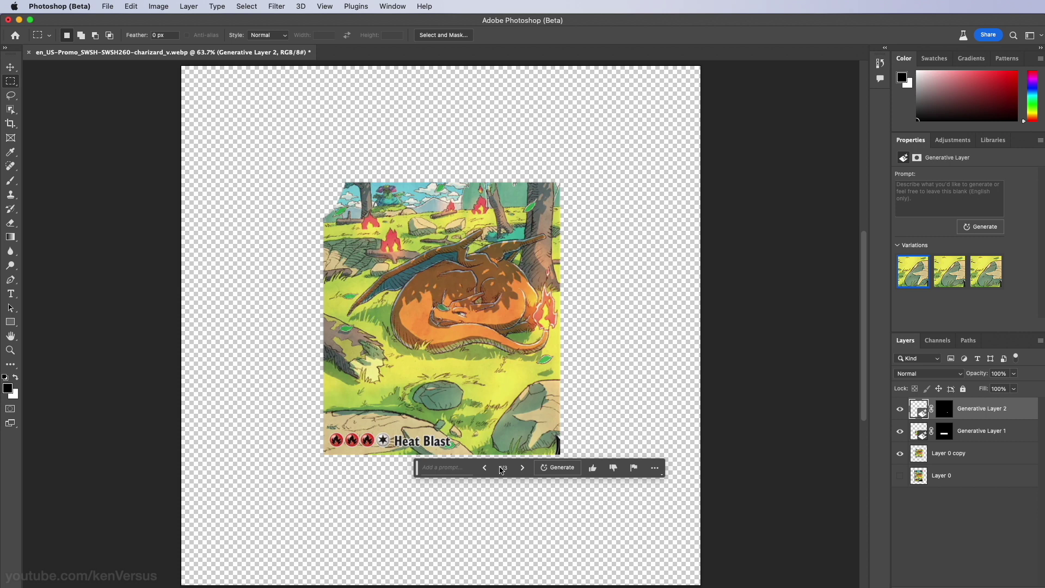
Reselect the Heat Blast text, generate again, and keep variation 1 of 3 (grass and rocks).
drag(455, 432, 327, 448)
click(333, 464)
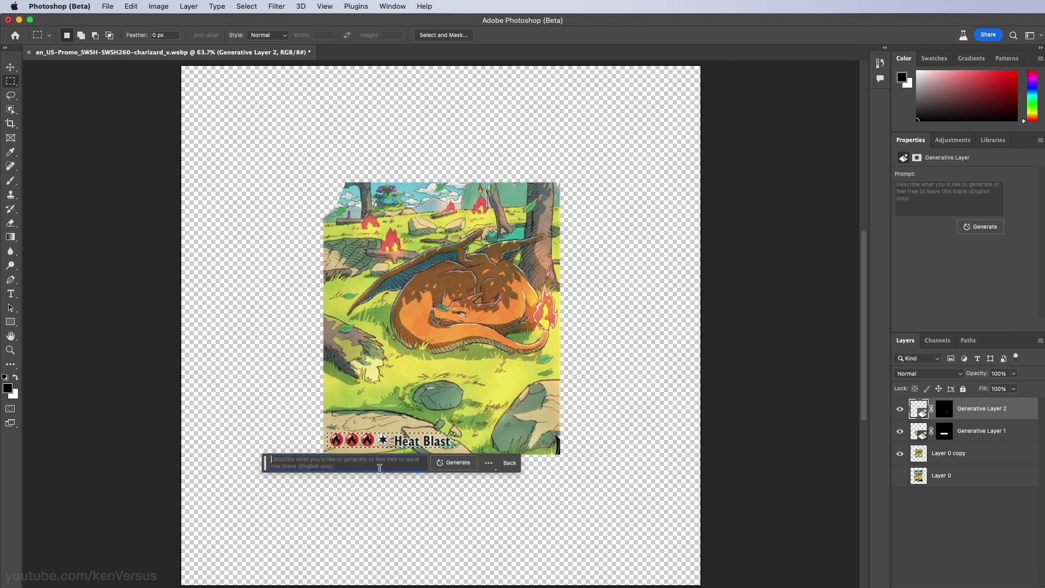
click(442, 466)
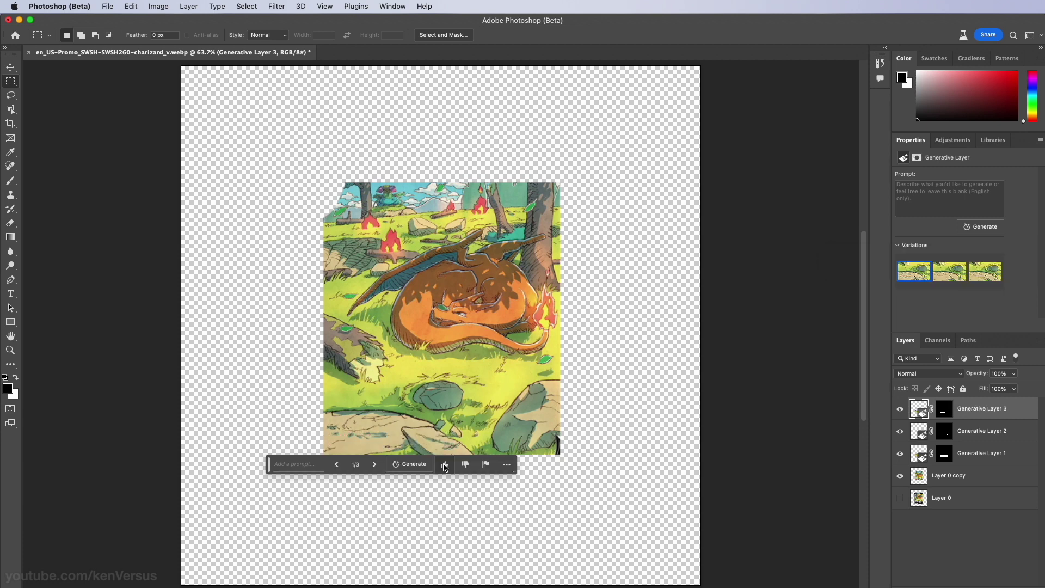
click(949, 280)
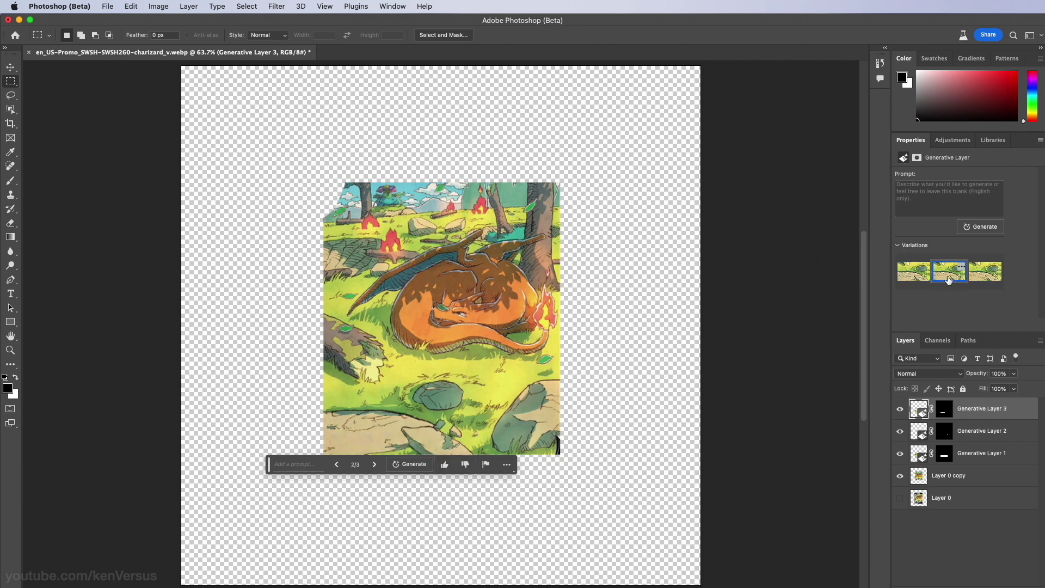
click(979, 280)
click(912, 280)
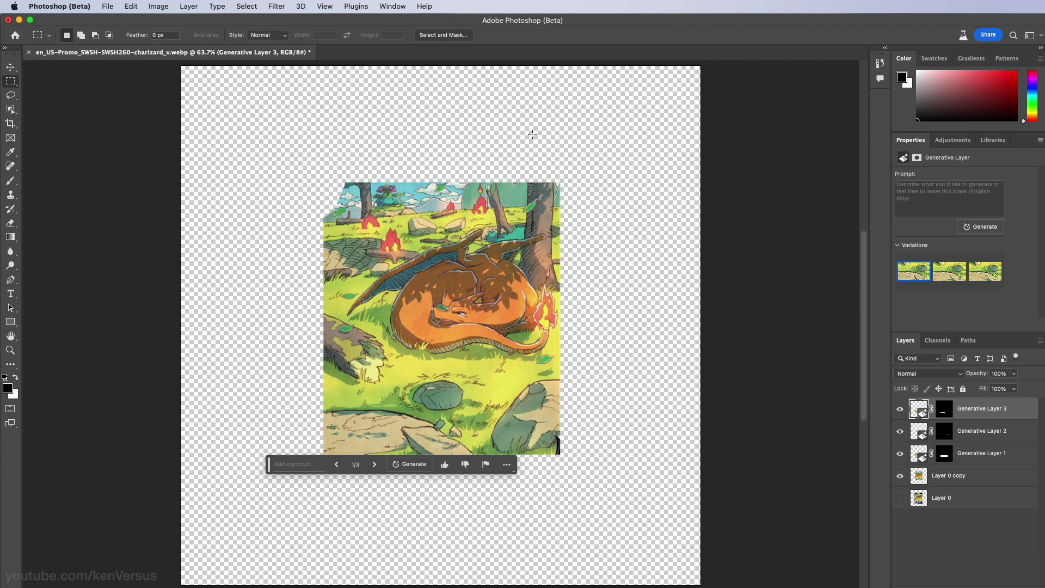
Merge all visible layers into one pixel layer, Generative Layer 3, via Layer > Merge Visible.
click(188, 7)
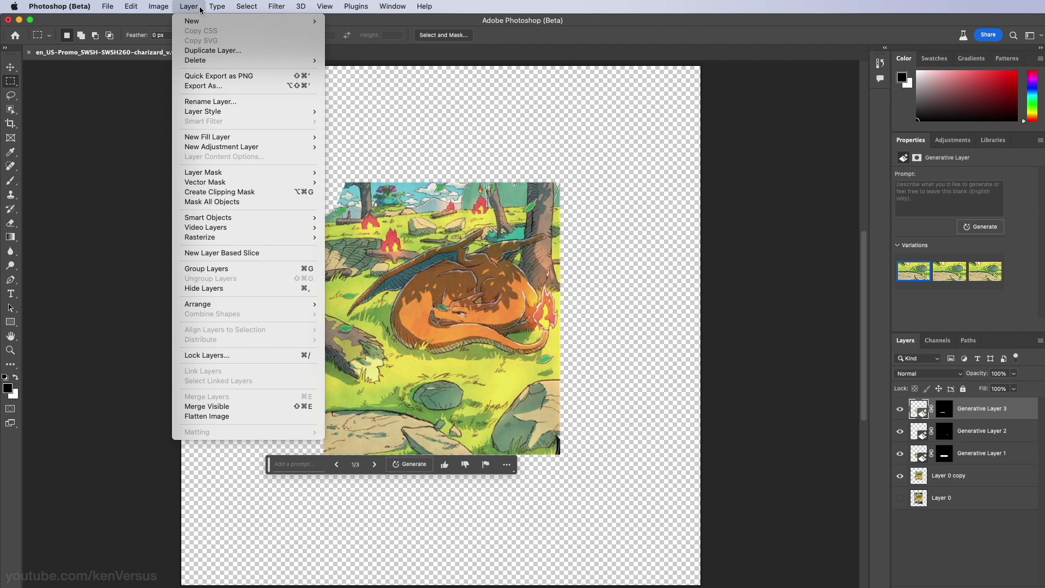
mouse_move(156, 8)
click(804, 313)
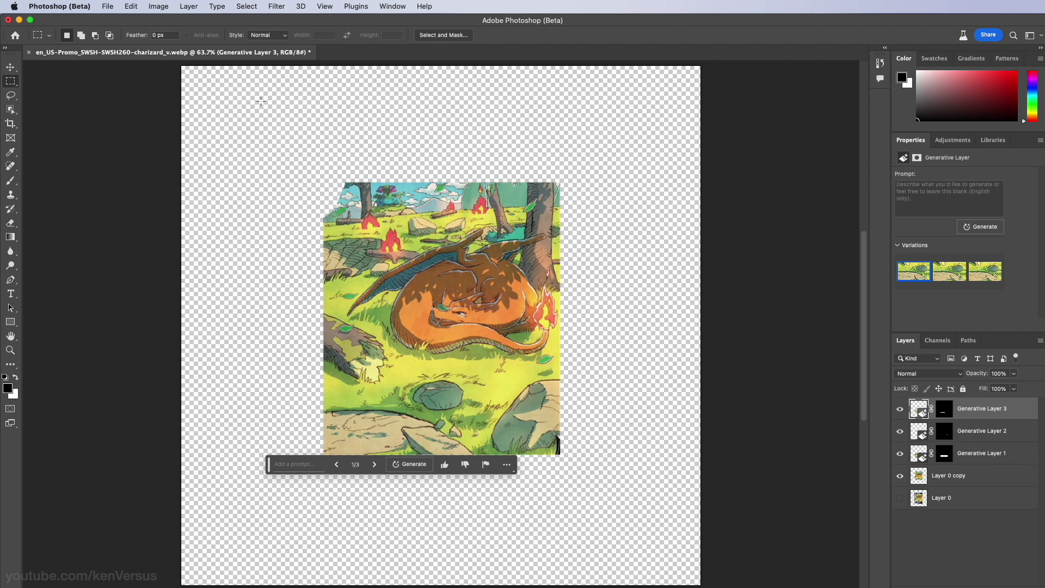
click(193, 8)
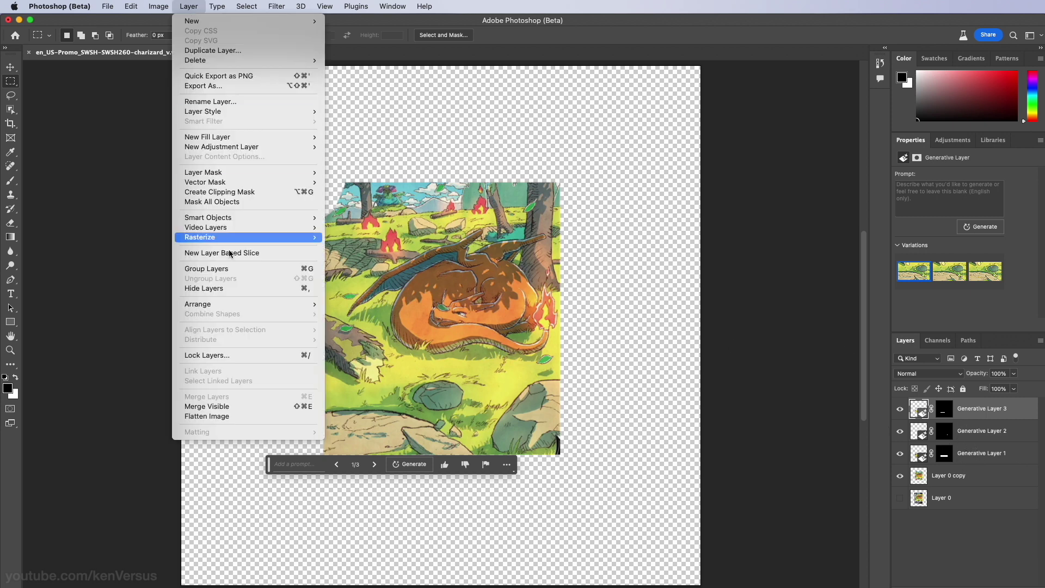
click(242, 406)
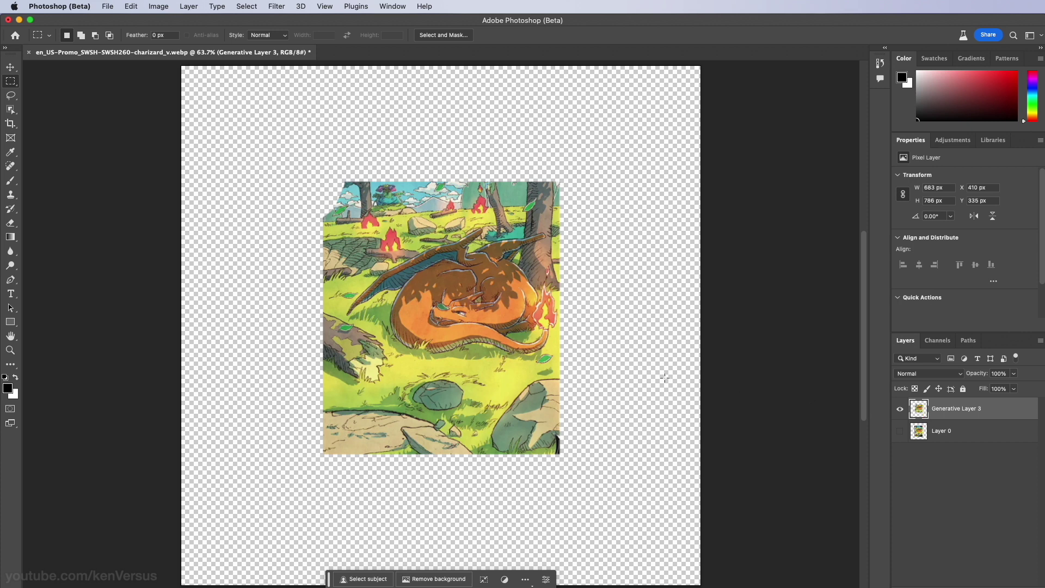
Fill the empty full-width top band with generated forest trees and sky, keeping variation 1 of 3.
drag(564, 429, 553, 463)
drag(177, 61, 724, 187)
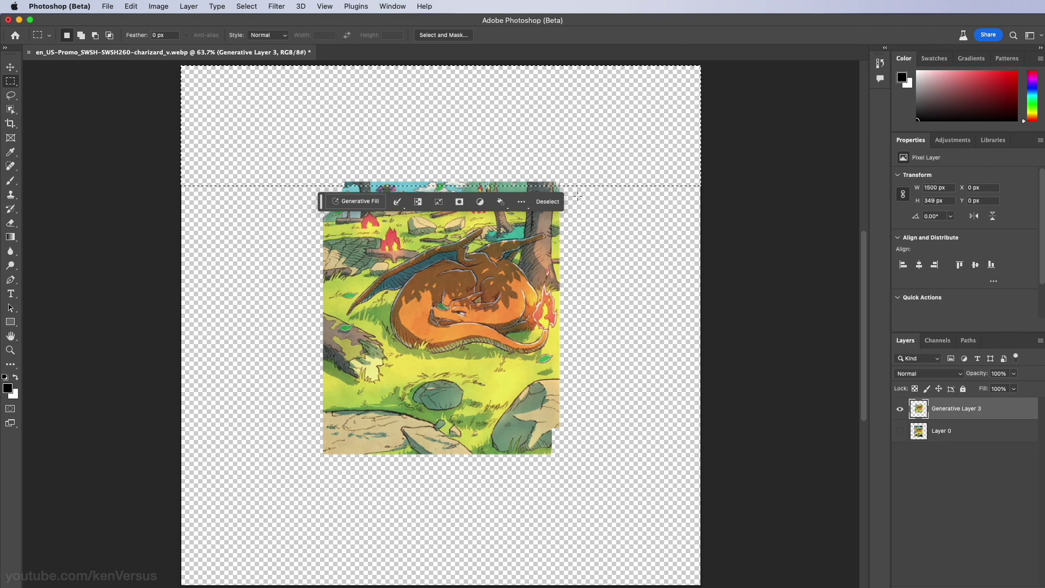
click(343, 203)
click(505, 203)
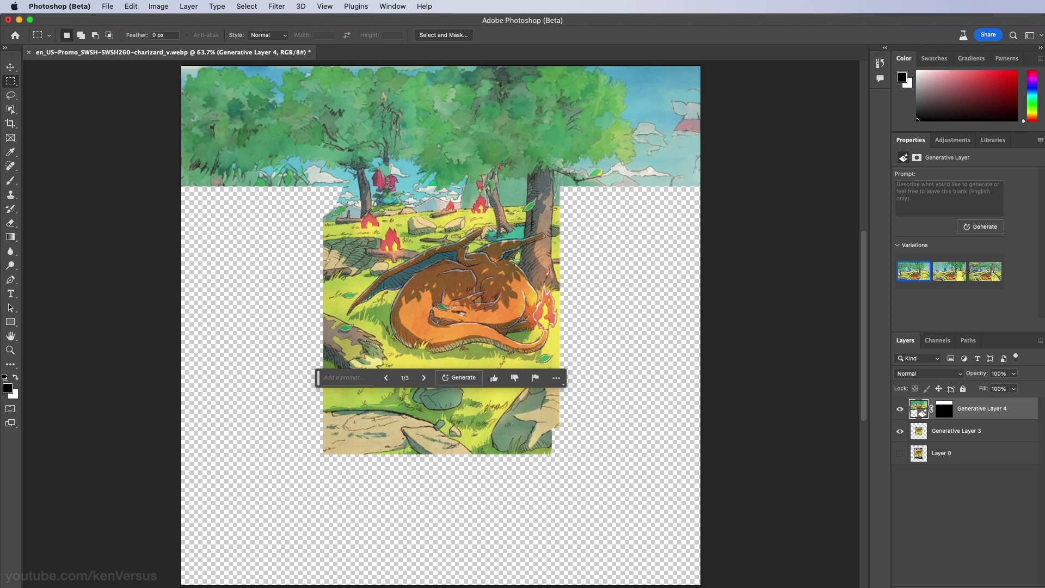
click(958, 280)
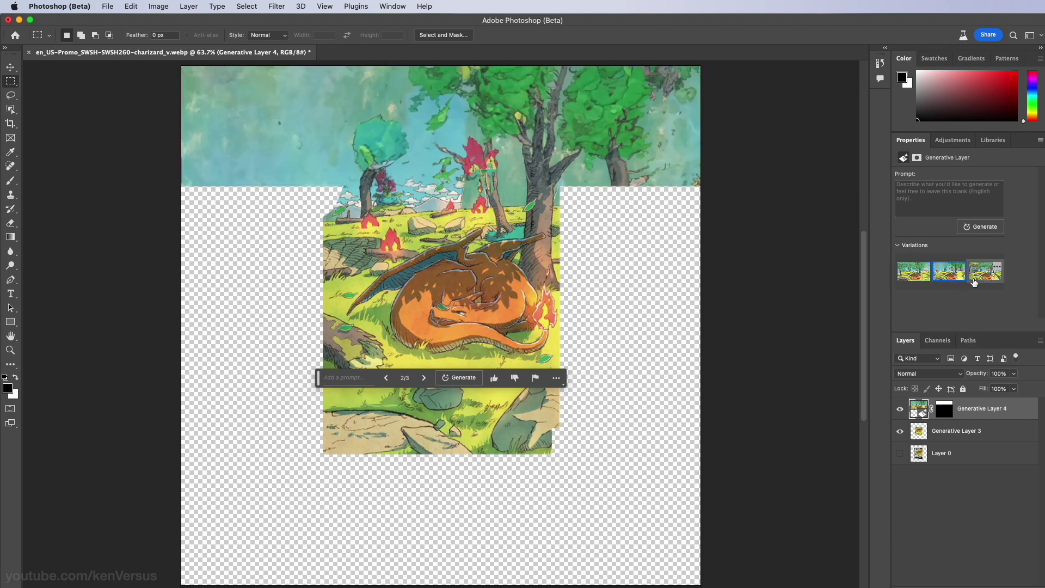
click(976, 280)
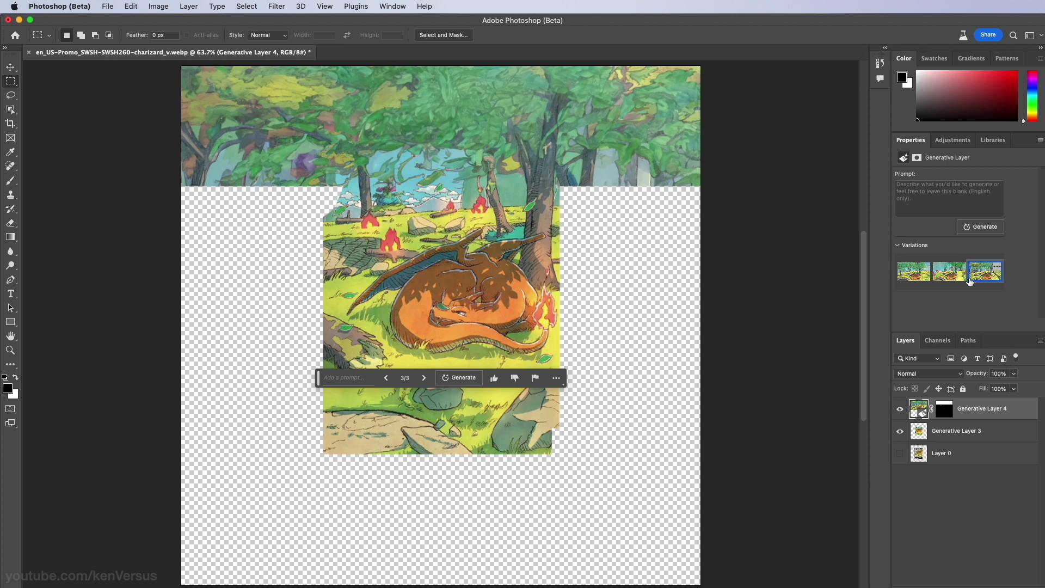
click(908, 280)
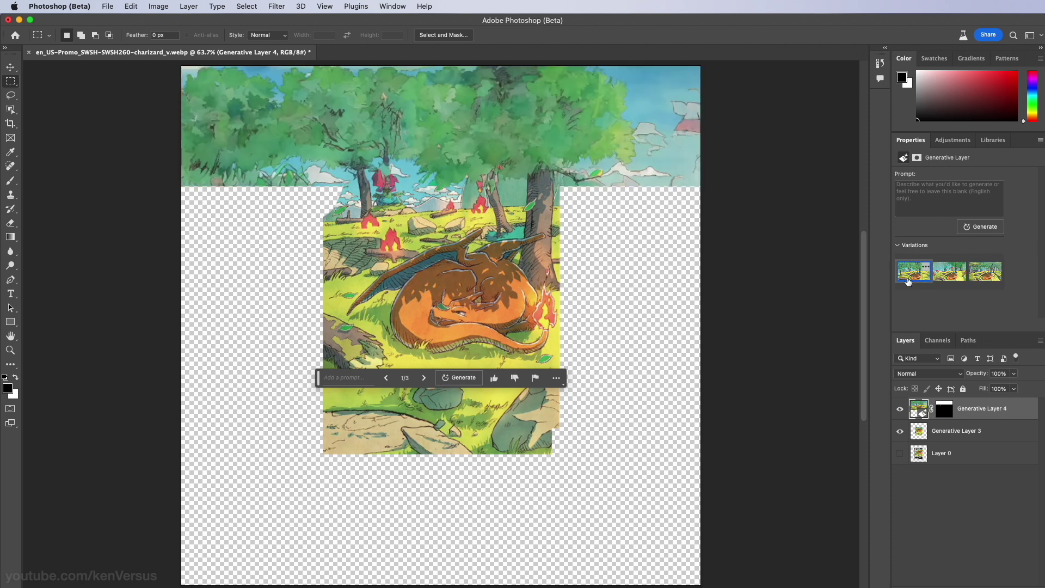
Generate more top-band variations, pick the fourth watercolour-tree one, and merge visible layers.
click(972, 232)
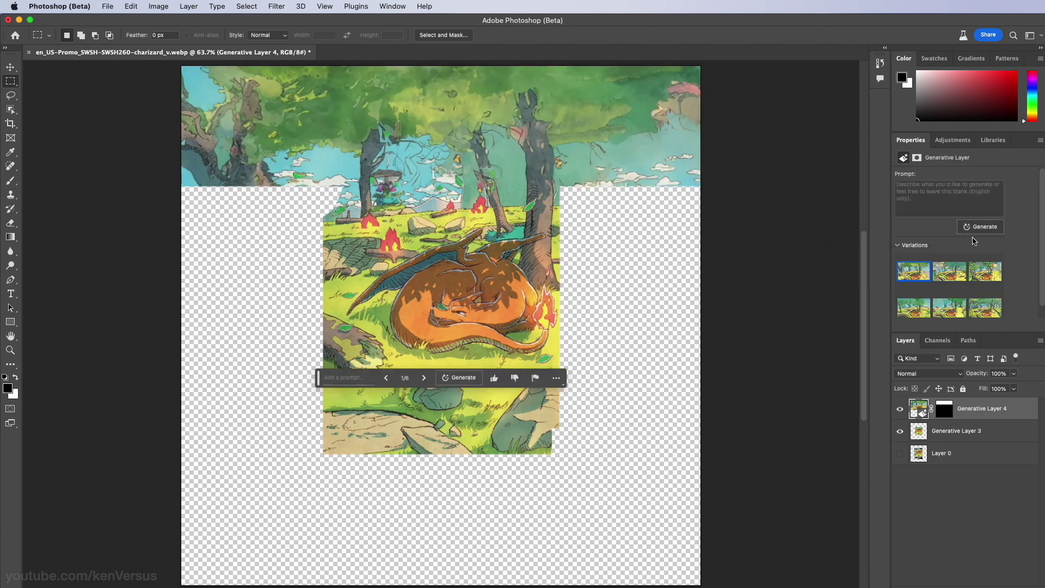
click(948, 282)
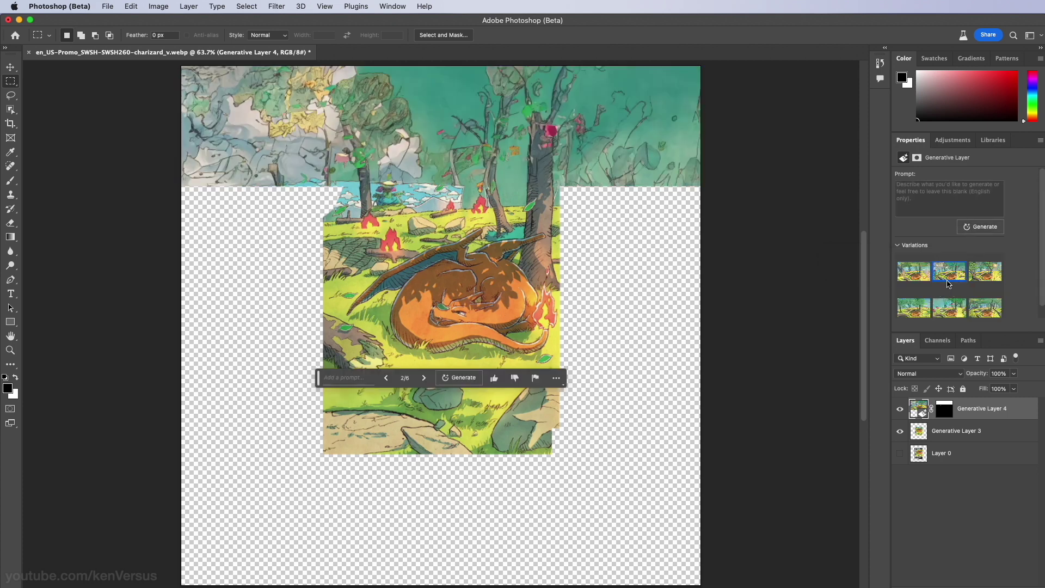
click(986, 282)
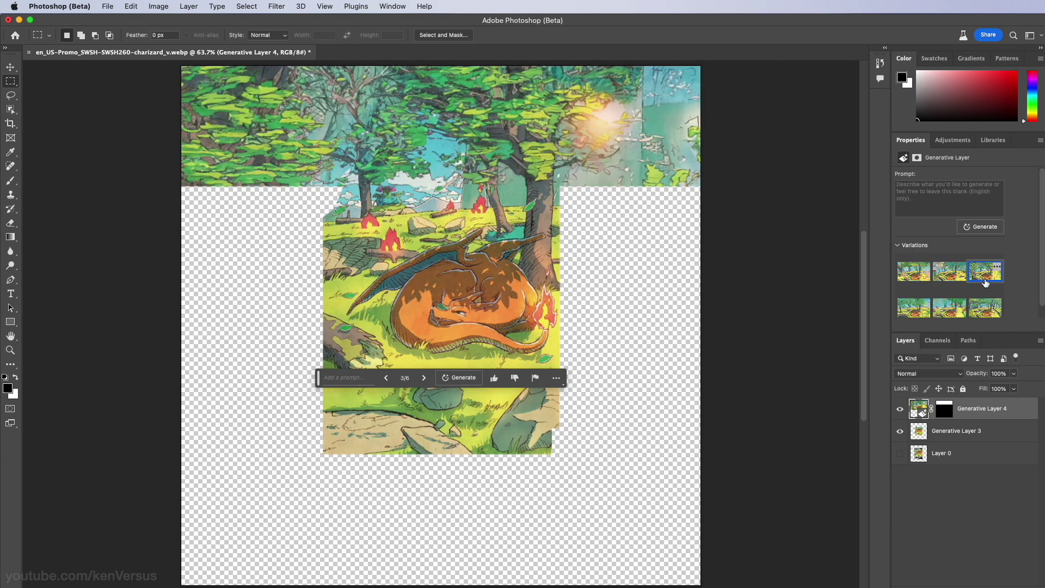
click(914, 308)
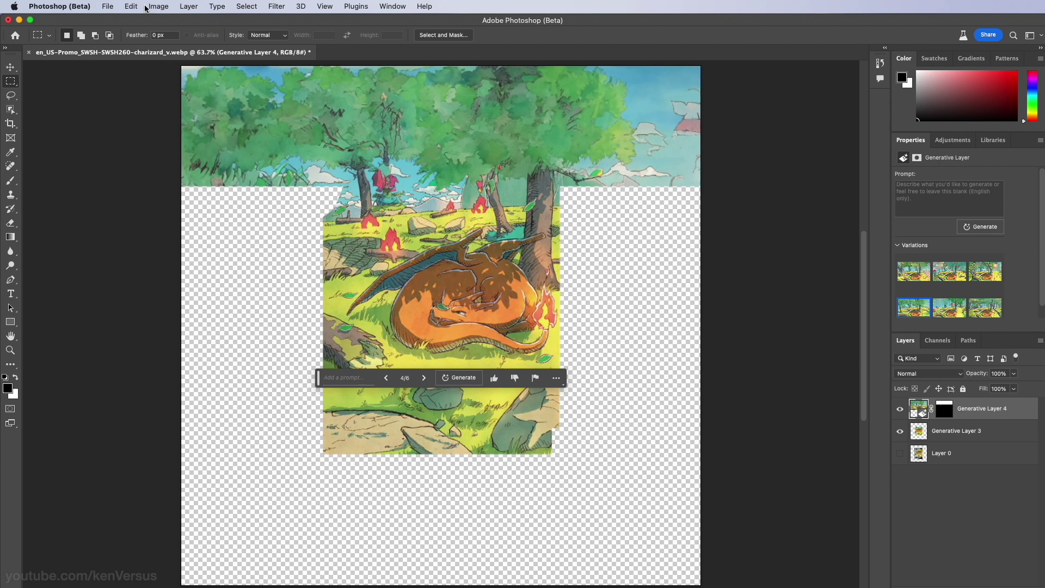
click(184, 7)
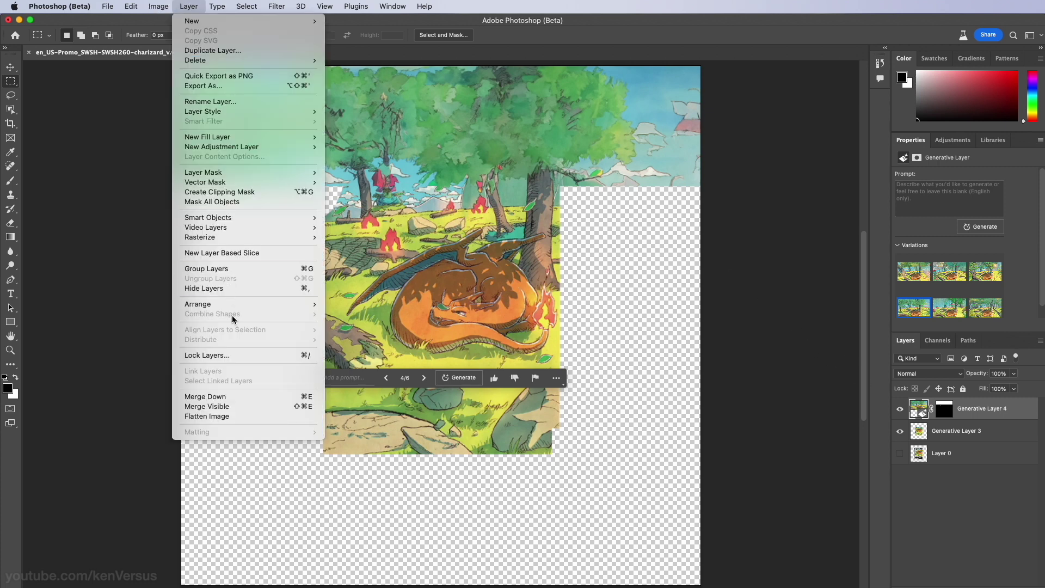
click(239, 406)
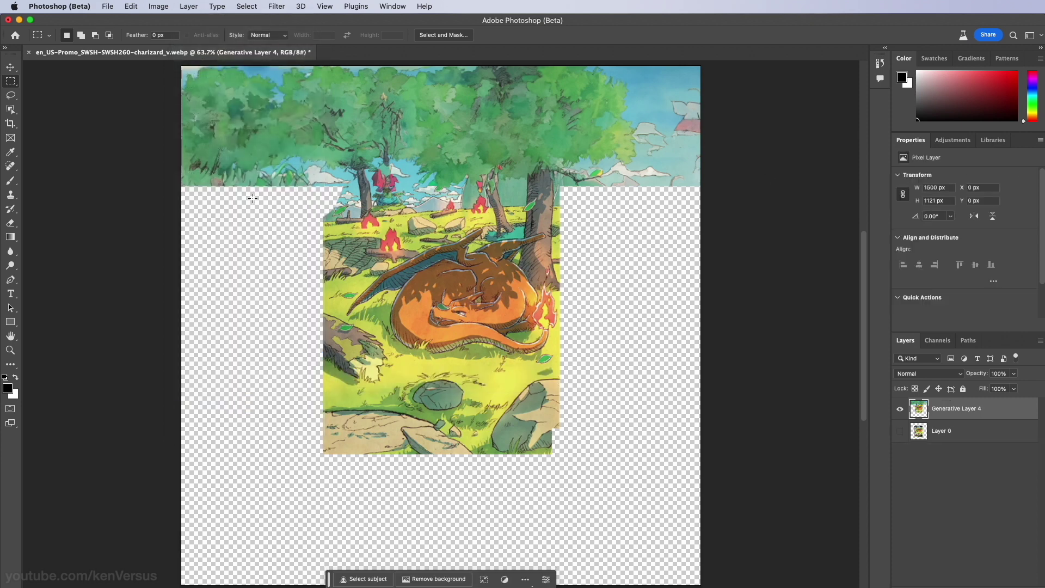
Generative Fill the empty areas left of the art's top, right of the art, and a small gap.
drag(181, 181, 347, 220)
click(179, 235)
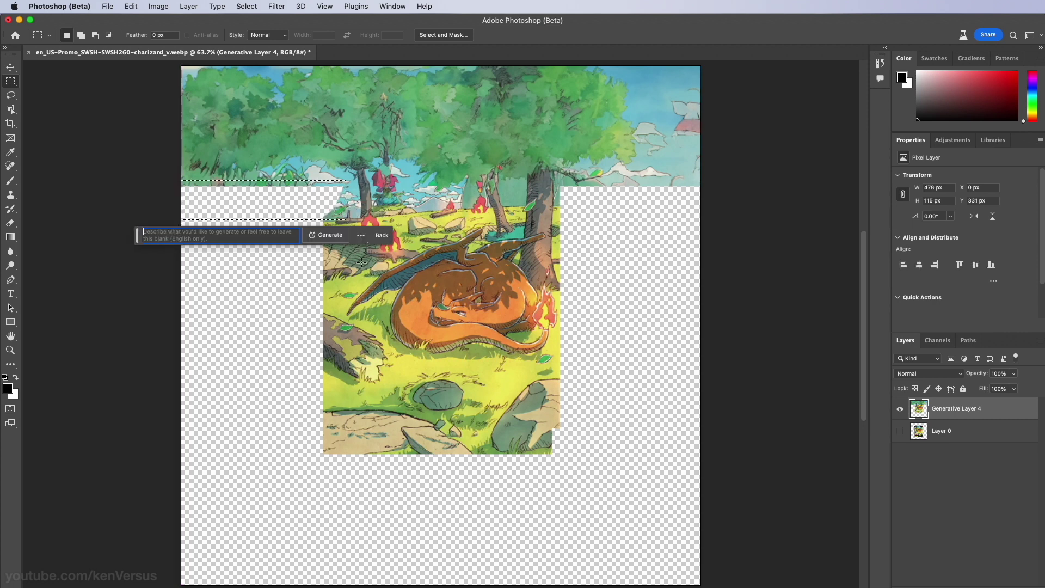
click(323, 240)
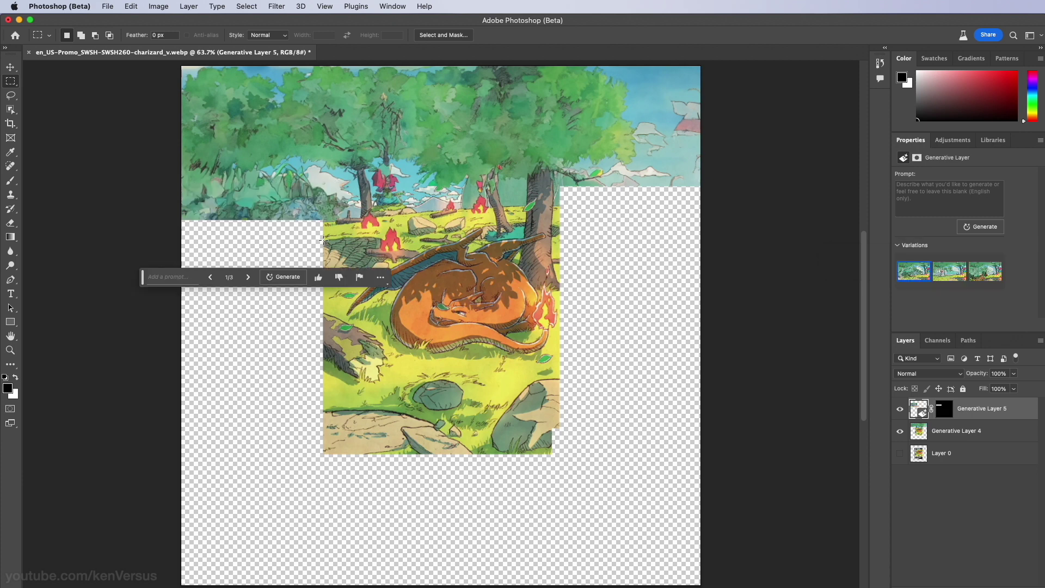
drag(556, 181, 729, 563)
click(690, 165)
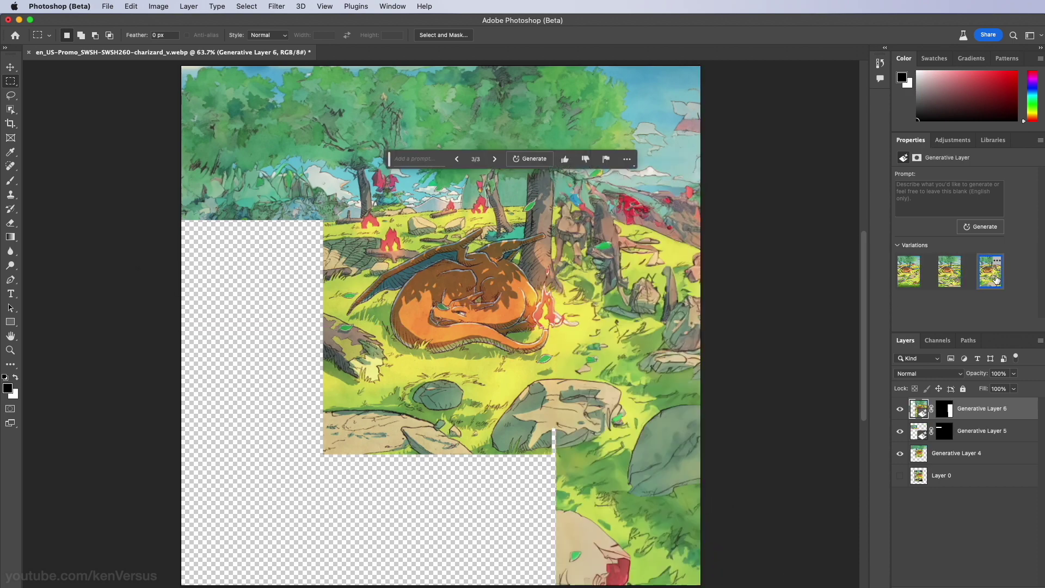
drag(548, 427, 561, 456)
click(621, 466)
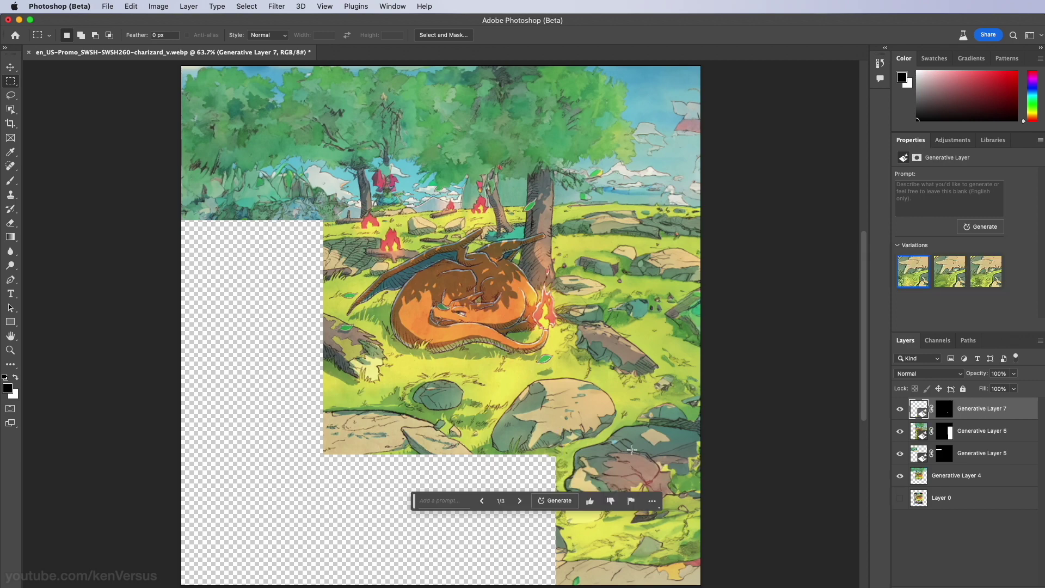
Fill the left strip, merge everything into Generative Layer 9, and move Layer 0 above it.
key(super+shift+e)
drag(177, 205, 328, 579)
click(320, 187)
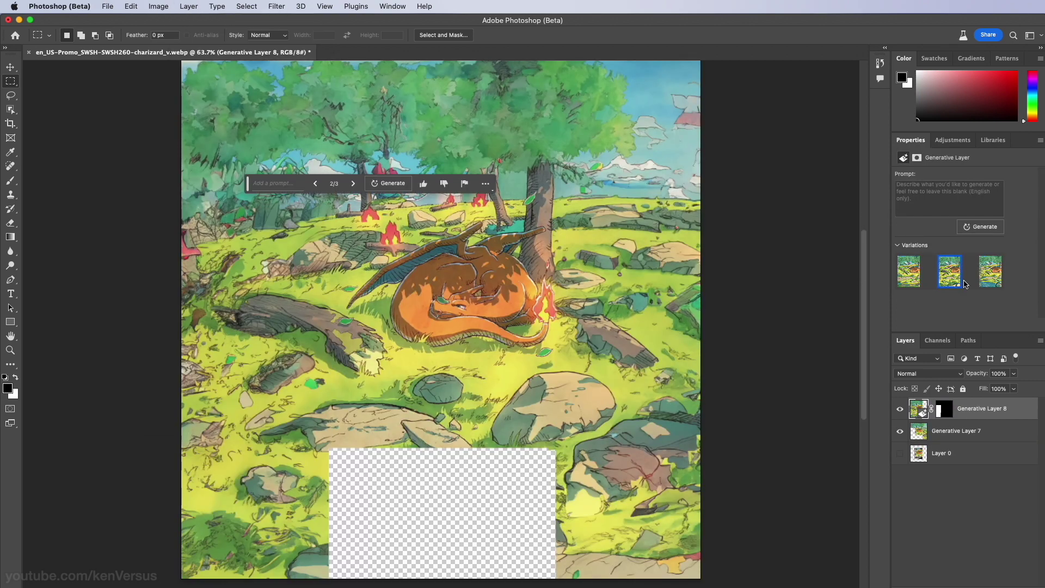
key(super+shift+e)
drag(321, 444, 556, 580)
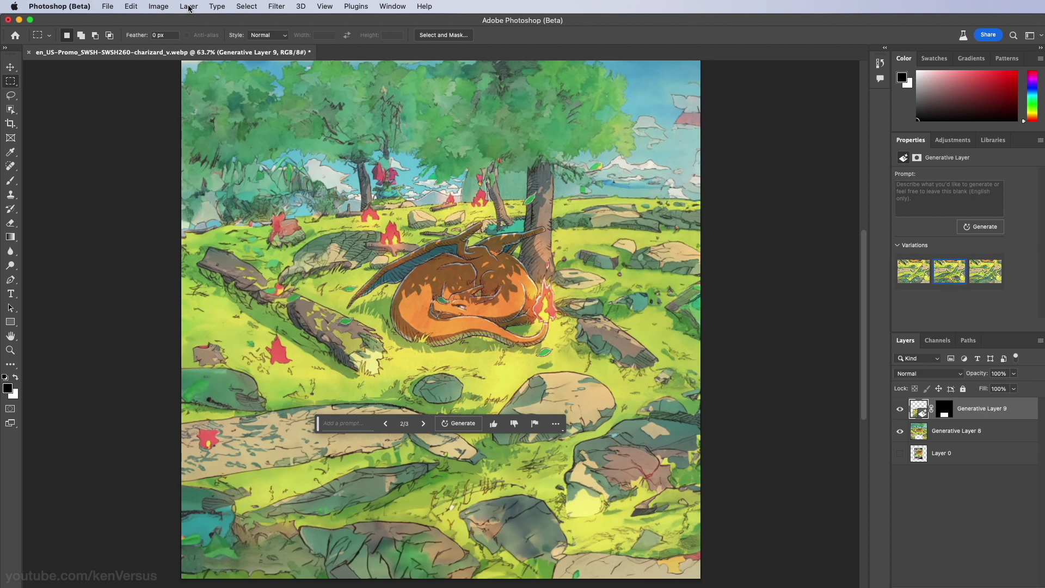
click(188, 6)
click(236, 411)
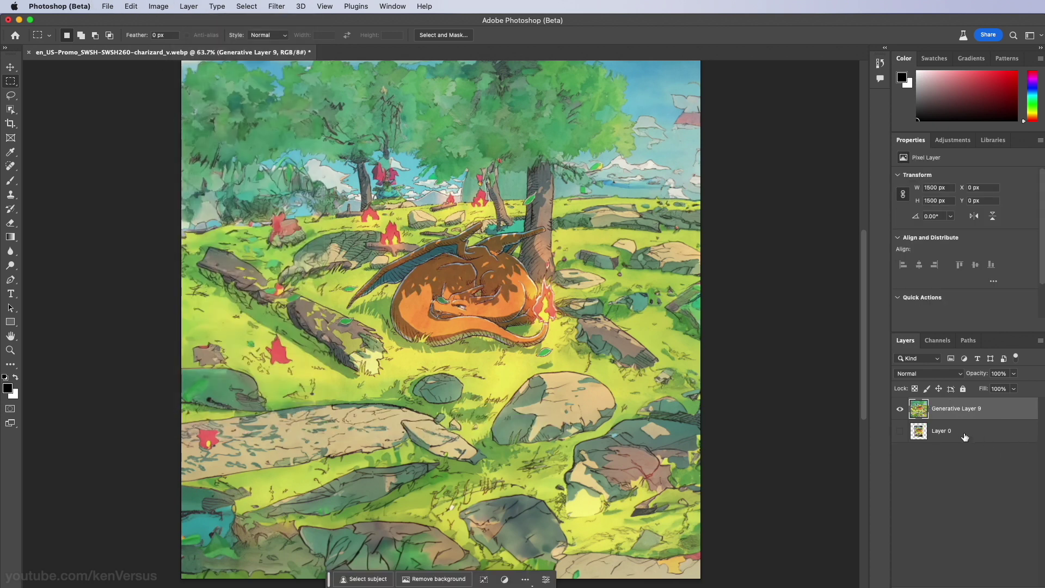
mouse_move(949, 434)
mouse_down()
mouse_move(956, 403)
mouse_move(954, 413)
mouse_up()
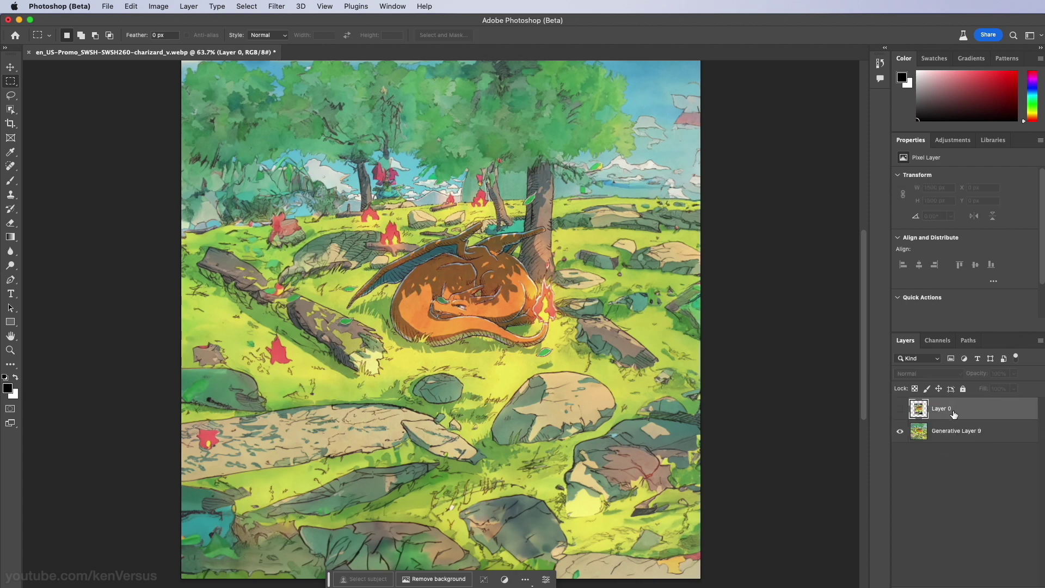
Refill a rough lower-left patch with Generative Fill and settle on variation 2.
click(903, 411)
click(904, 414)
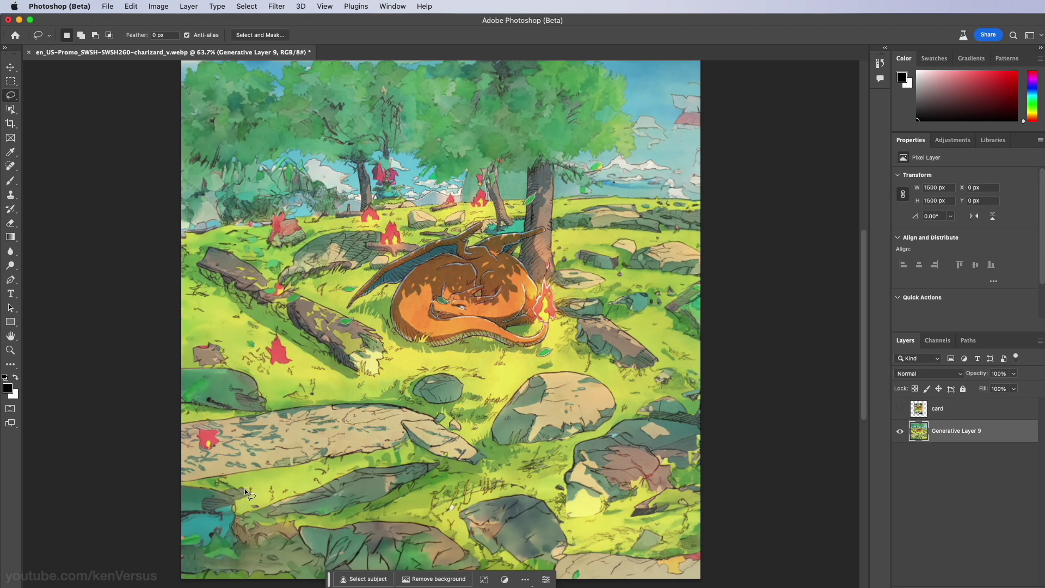
mouse_move(253, 483)
mouse_down()
mouse_move(166, 488)
mouse_move(166, 524)
mouse_move(189, 569)
mouse_move(207, 575)
mouse_move(239, 548)
mouse_move(253, 484)
mouse_up()
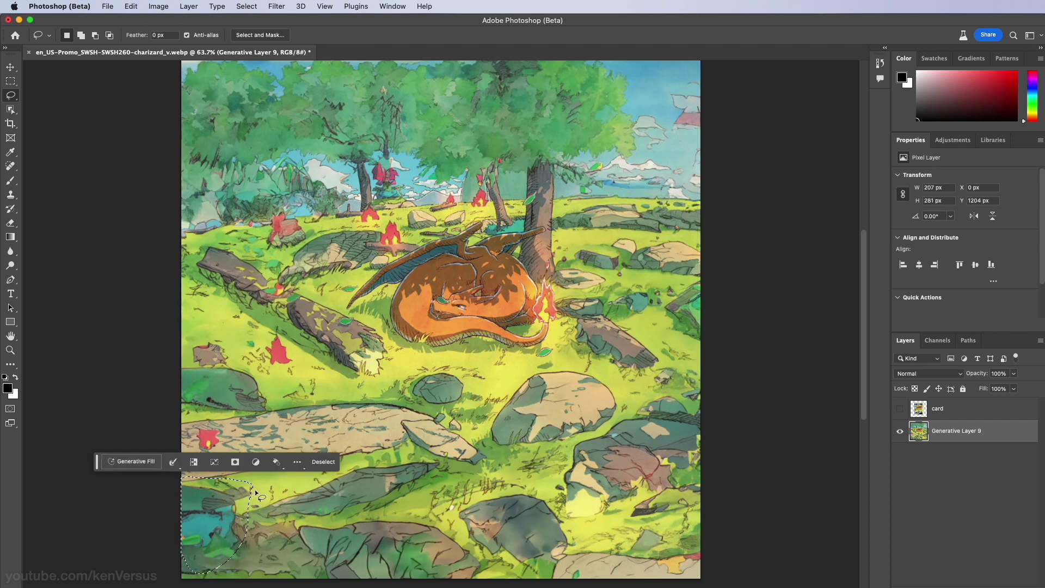
click(153, 467)
click(289, 463)
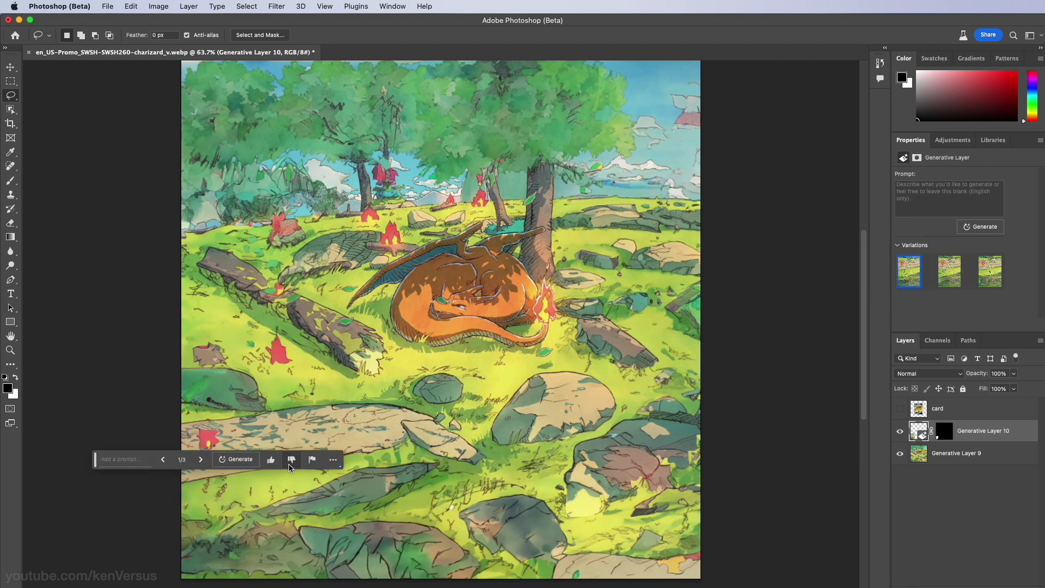
click(951, 284)
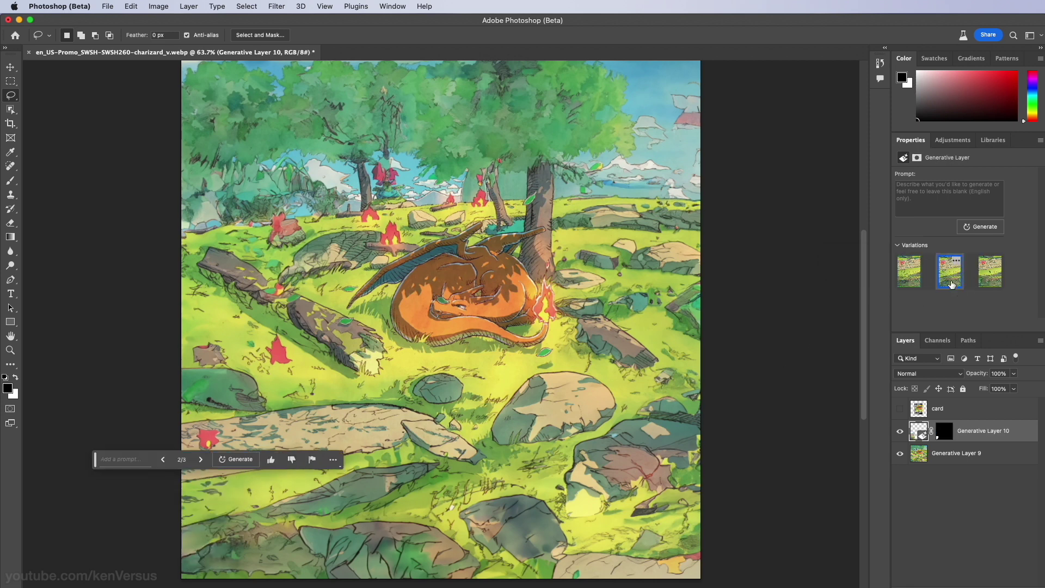
click(907, 282)
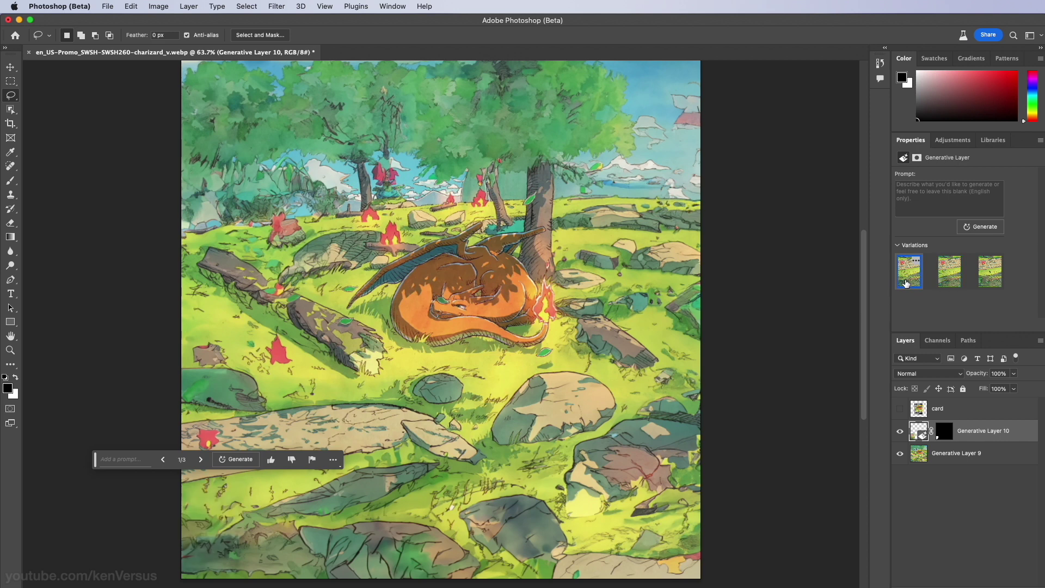
click(950, 280)
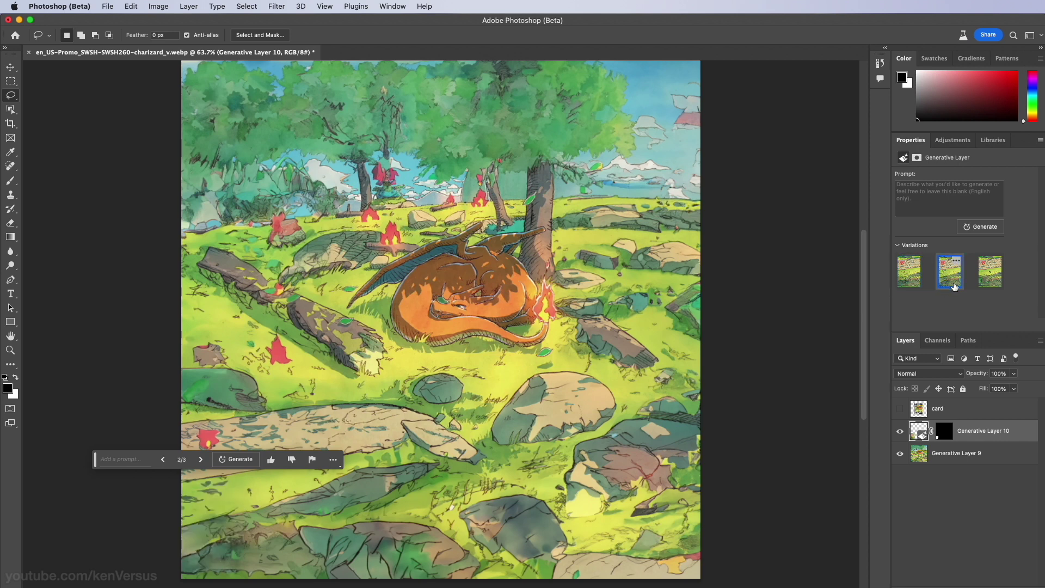
click(988, 288)
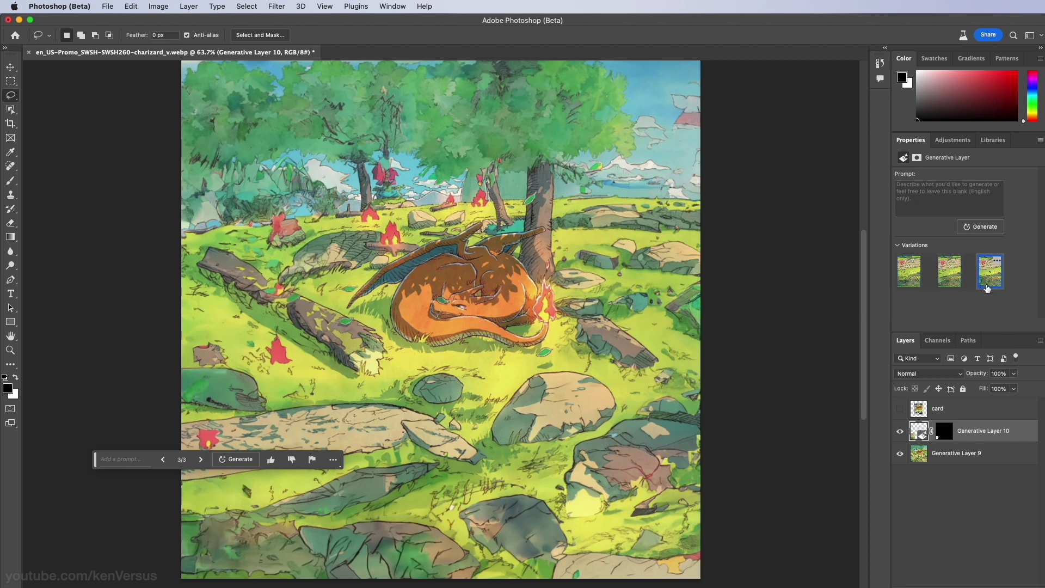
click(958, 286)
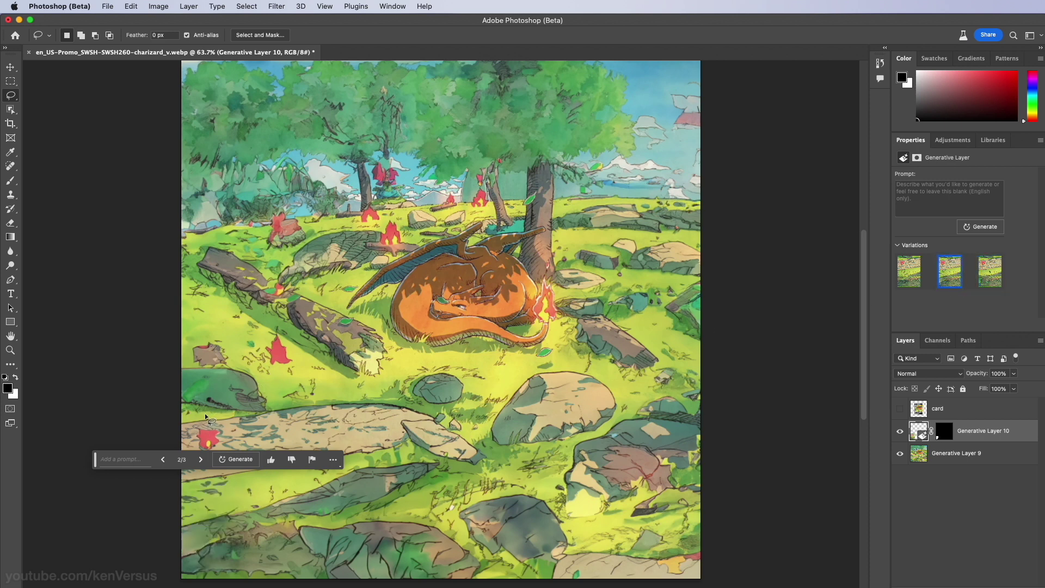
Lasso the red flower on the lower-left stones, generate a promptless fill, and choose variation 3.
mouse_move(197, 428)
mouse_down()
mouse_move(191, 453)
mouse_move(222, 456)
mouse_move(232, 444)
mouse_move(198, 428)
mouse_up()
click(131, 471)
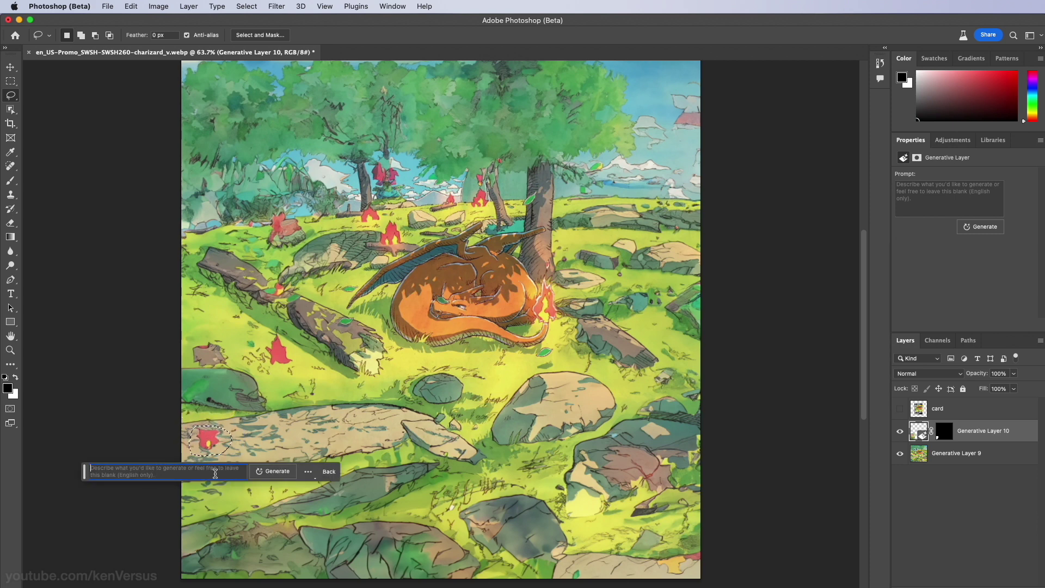
click(265, 473)
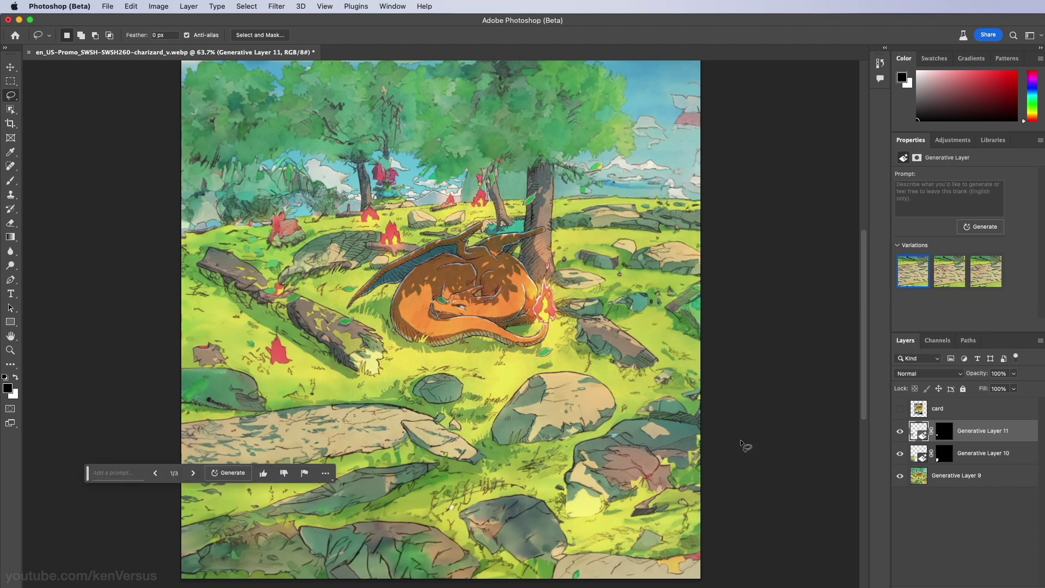
click(949, 288)
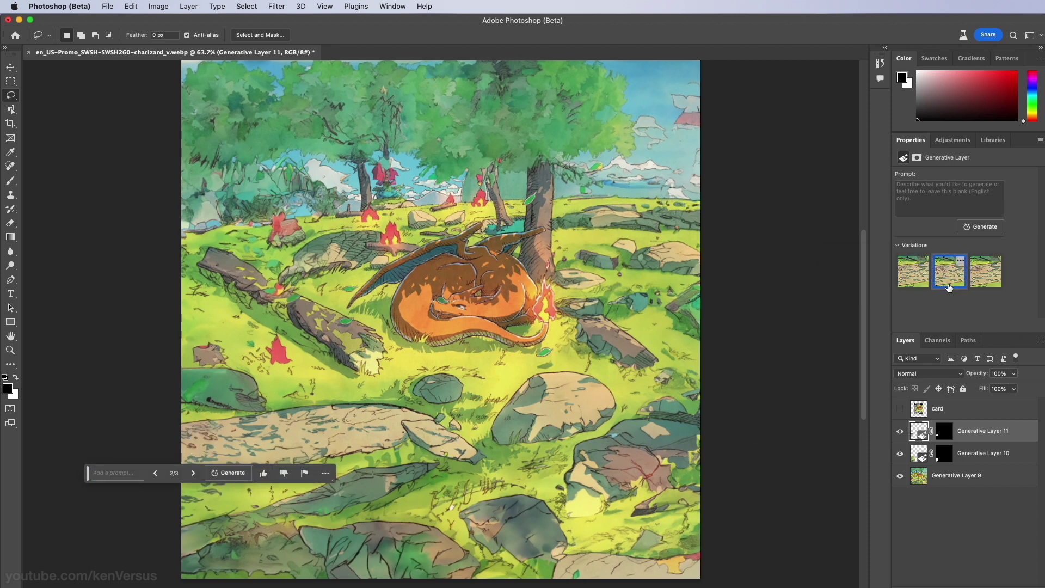
click(982, 286)
click(912, 282)
click(983, 281)
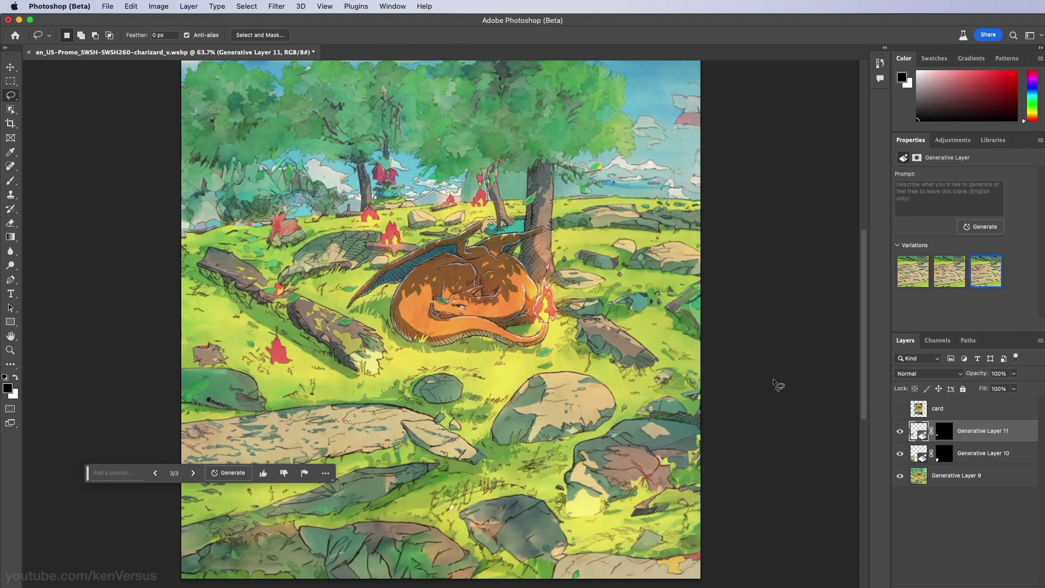
Merge visible layers, then toggle the card layer repeatedly, ending with the card shown over the scene.
click(189, 7)
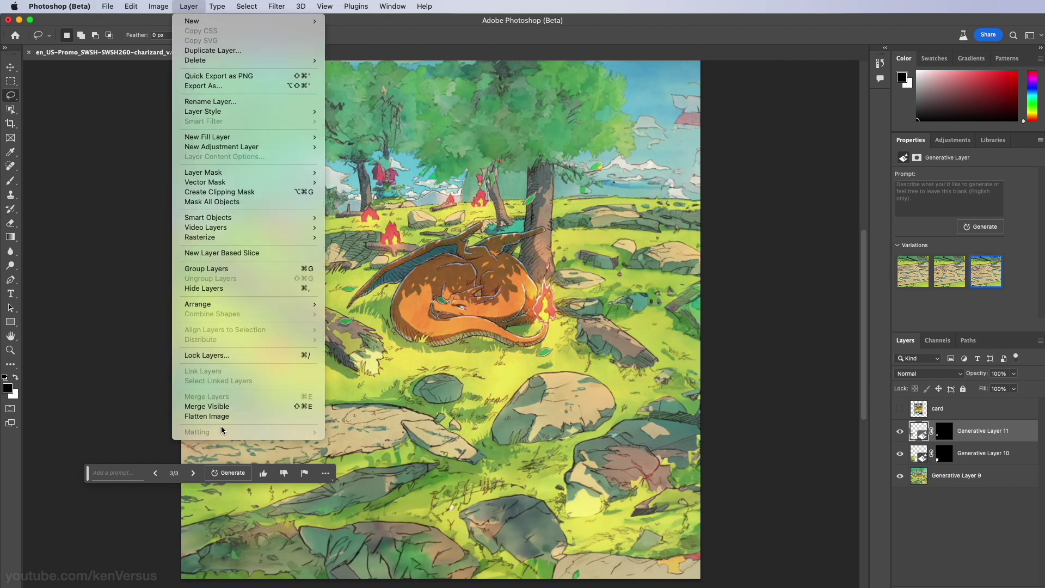
click(224, 408)
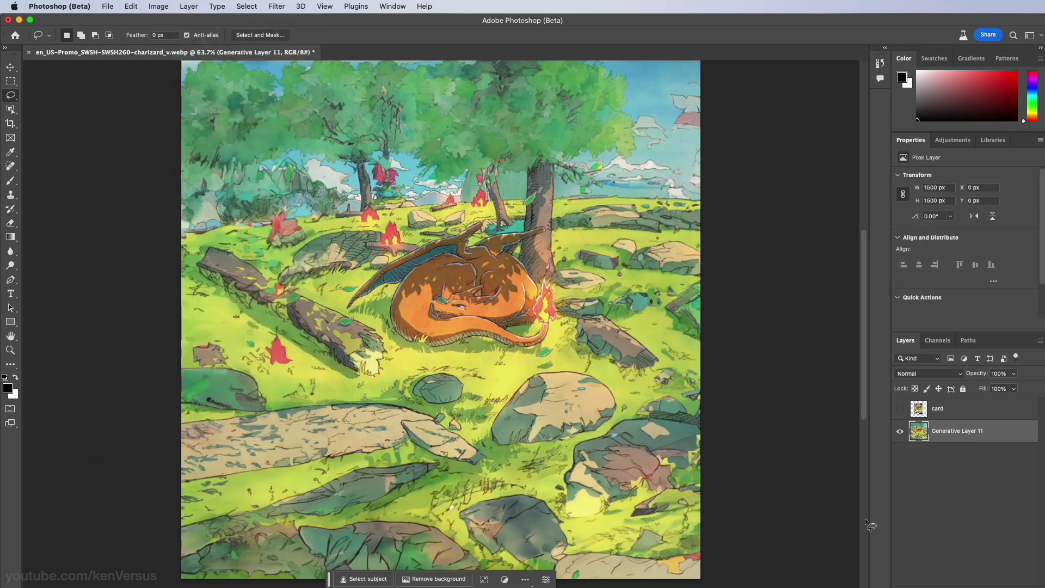
click(900, 408)
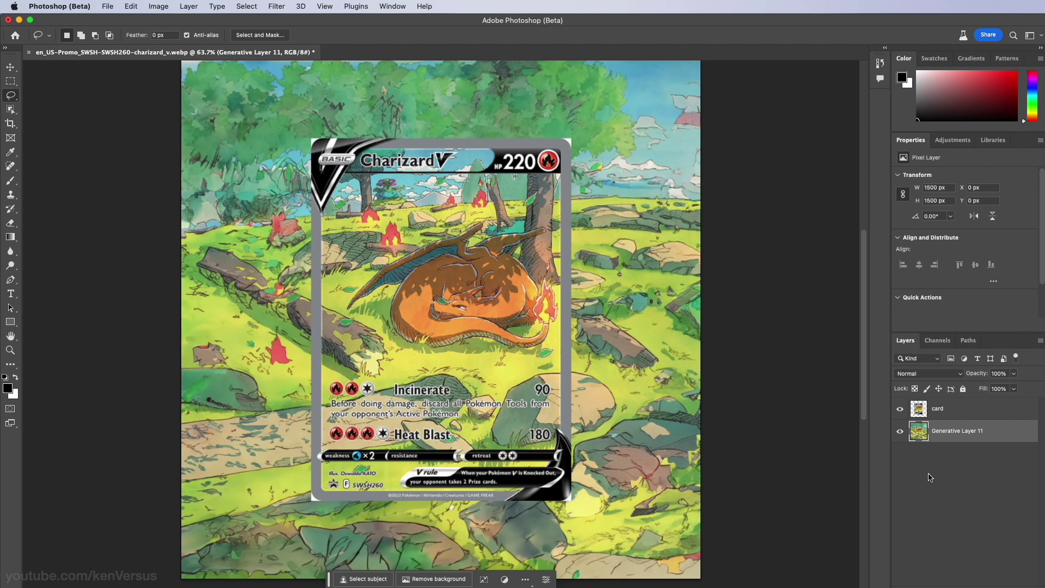
click(901, 410)
click(900, 410)
click(901, 412)
click(901, 413)
click(901, 413)
click(902, 413)
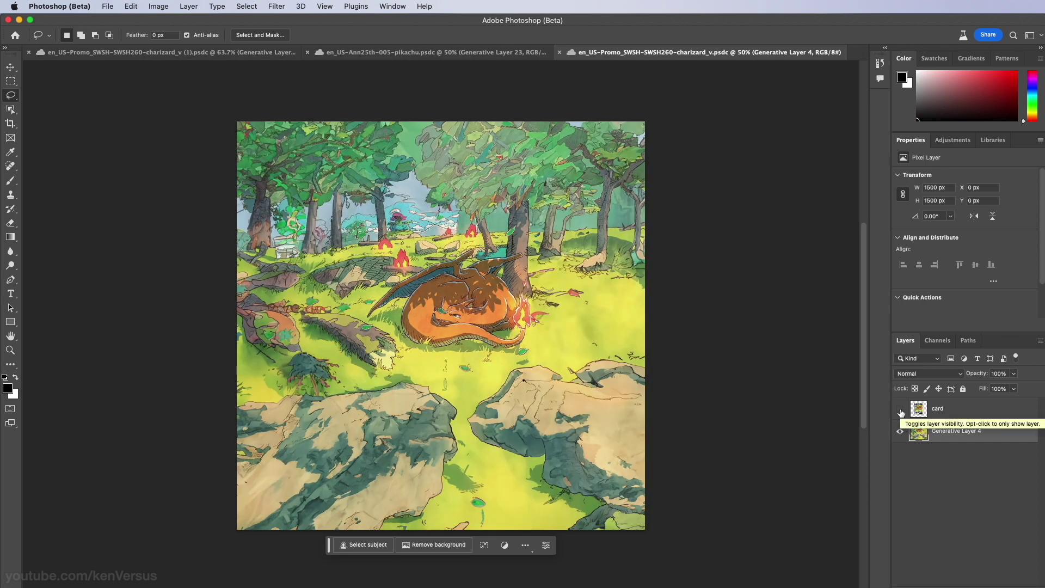
Drag the square charizard_v.psdc tab ahead of the Pikachu tab and compare with the portrait version.
click(671, 57)
drag(671, 57, 246, 58)
click(245, 58)
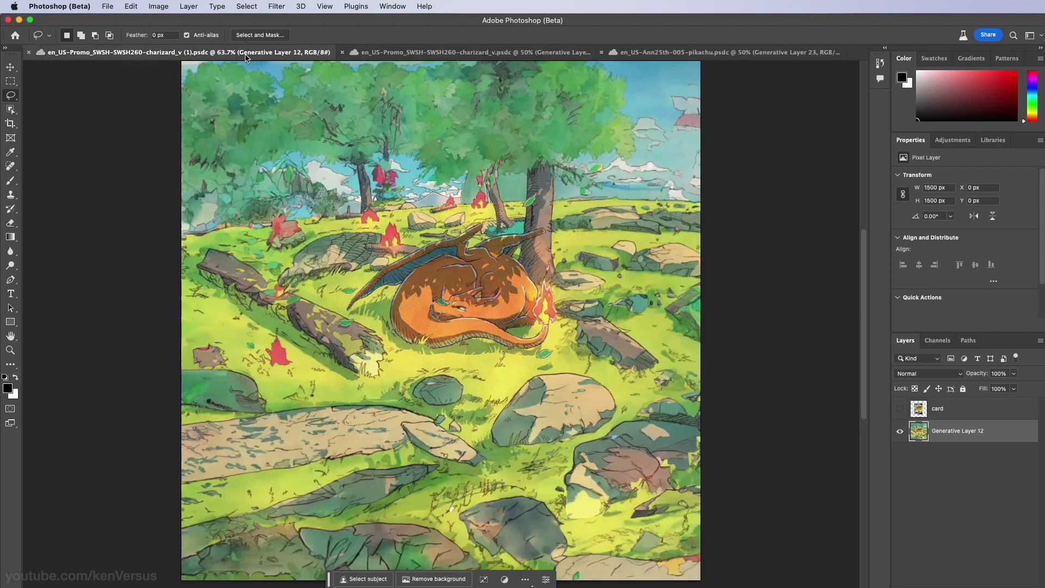
click(435, 60)
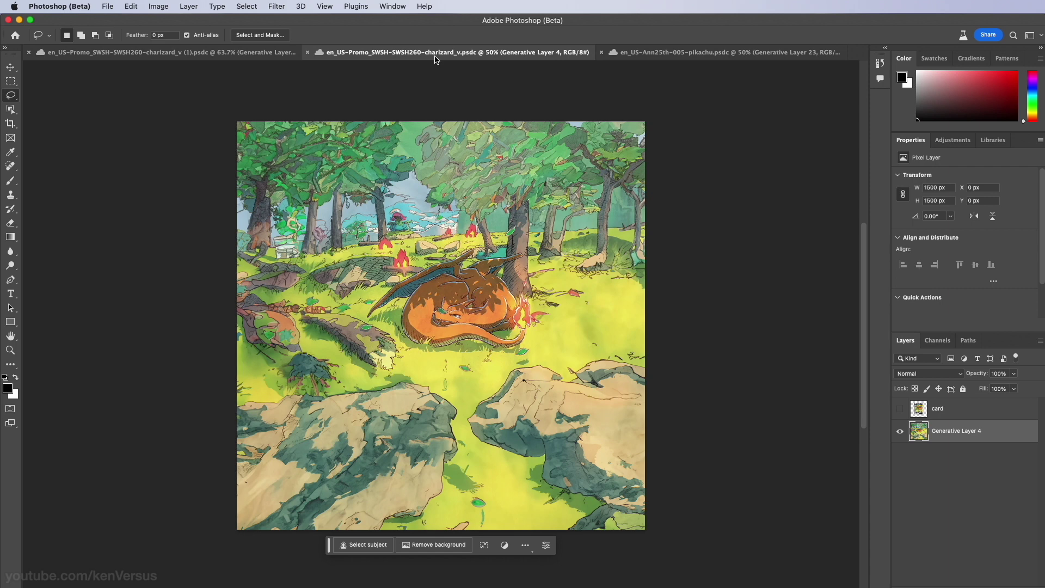
Toggle the Charizard V card layer on and off to compare it against the square scene.
click(901, 415)
click(901, 414)
click(902, 415)
click(901, 415)
click(901, 414)
click(901, 415)
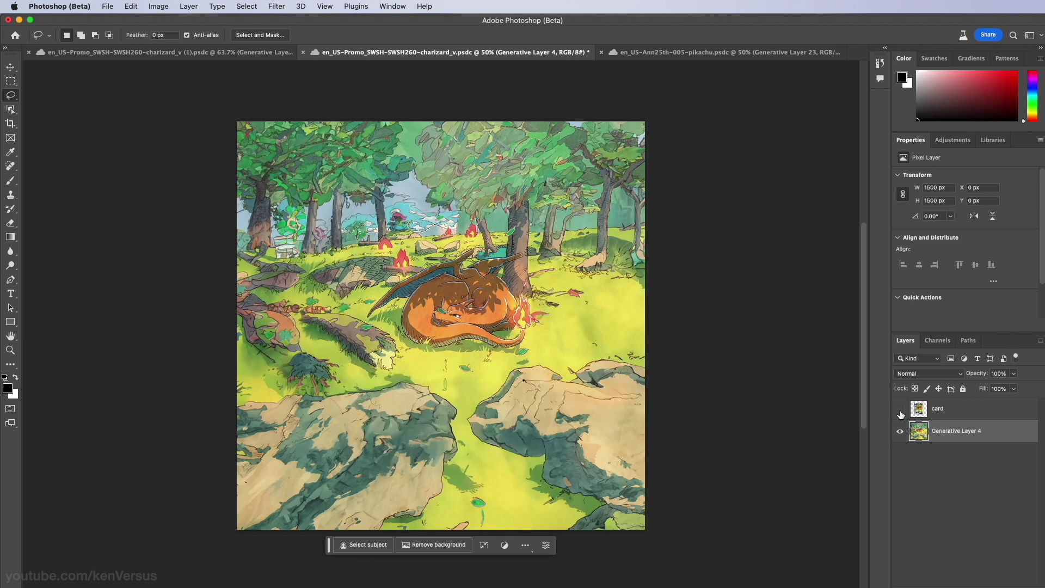
click(901, 415)
click(901, 415)
click(901, 415)
click(901, 415)
Switch back and forth between the portrait and square Charizard documents, ending on the square one.
click(261, 52)
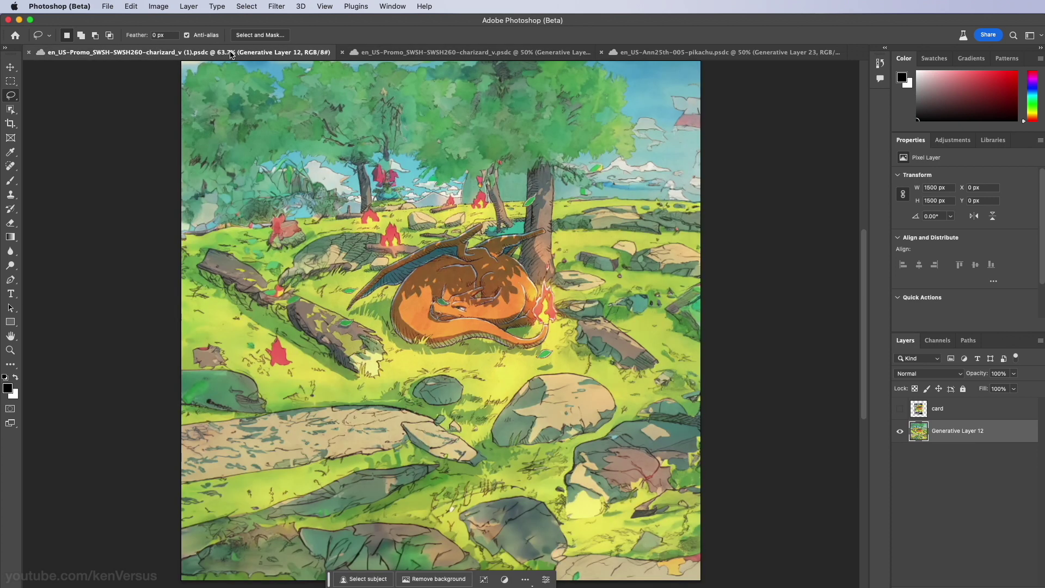
click(383, 52)
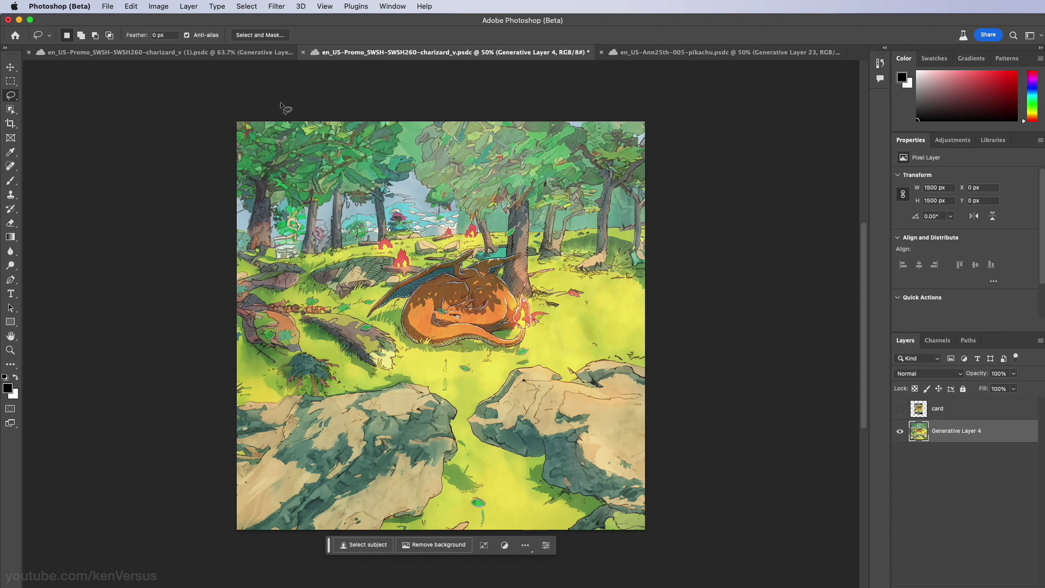
click(223, 52)
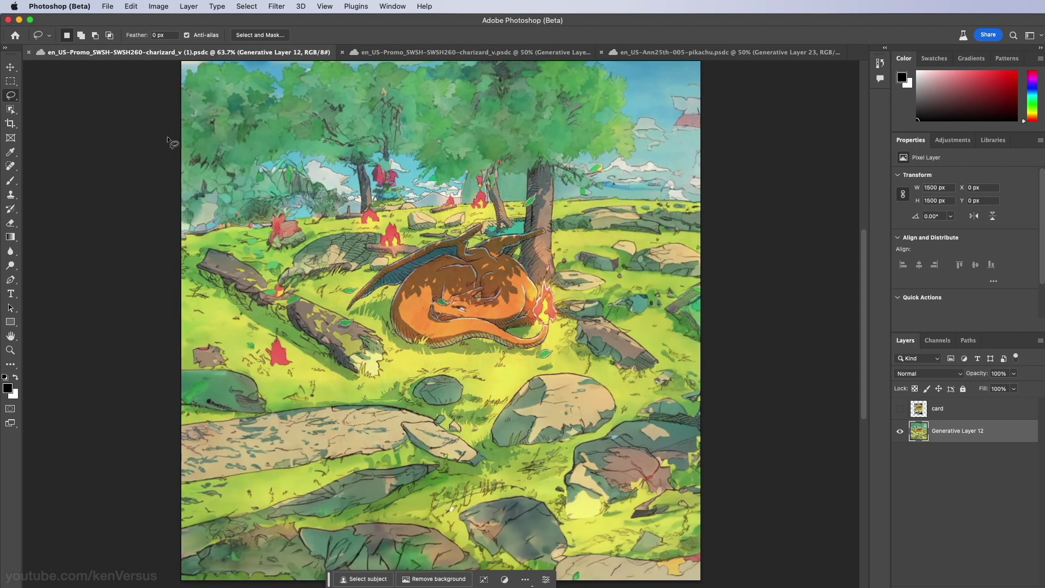
click(469, 52)
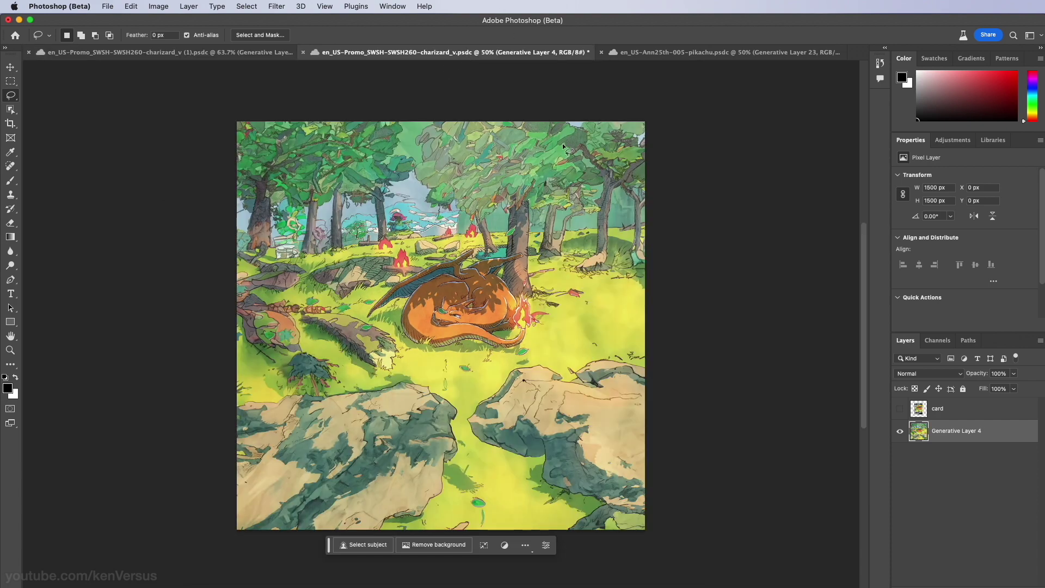
Open the Pikachu document and hide its card layer after comparing it with the artwork.
click(648, 52)
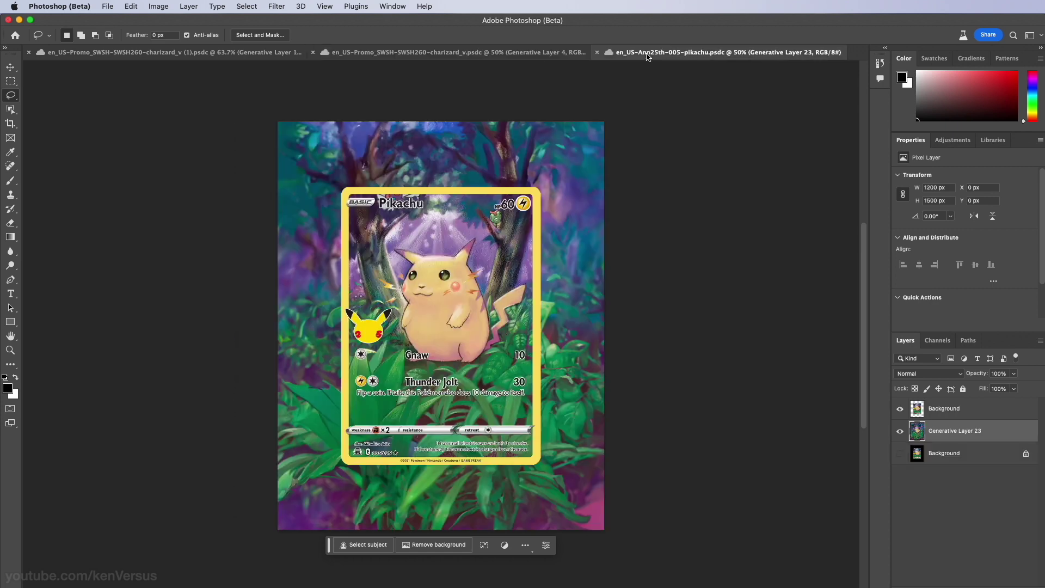
click(899, 416)
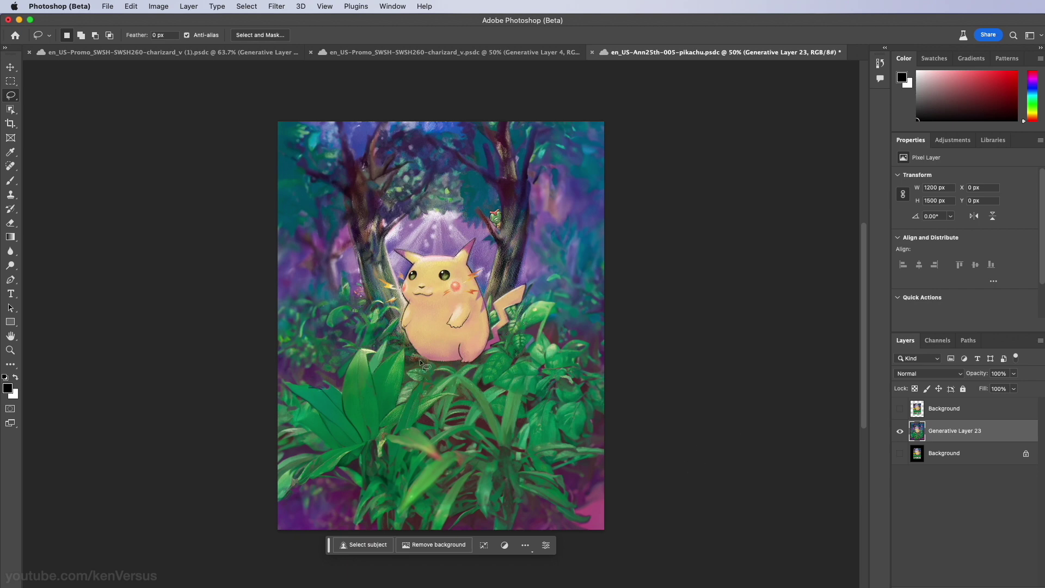
click(900, 409)
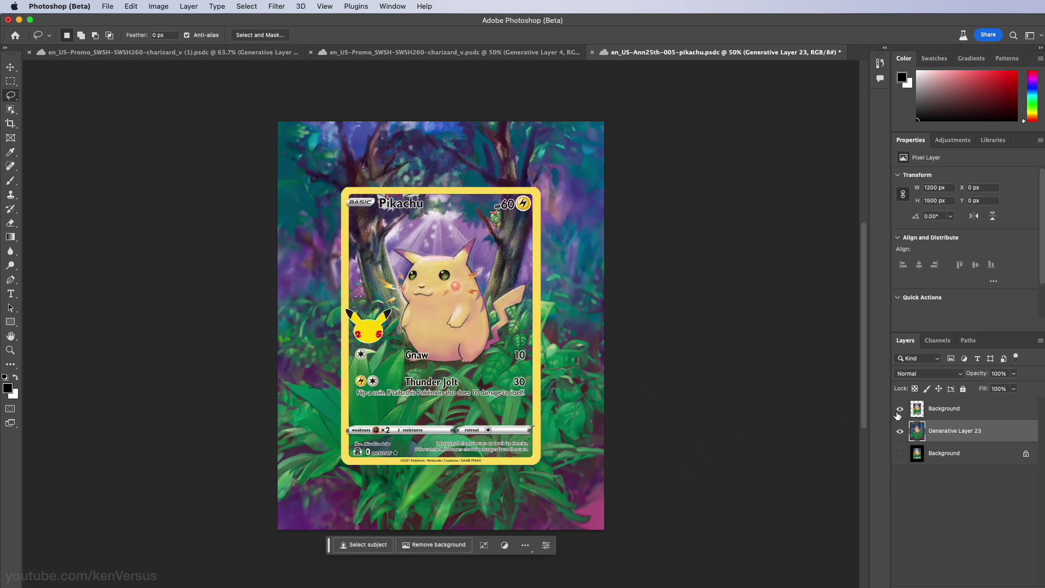
click(900, 409)
click(901, 409)
click(899, 412)
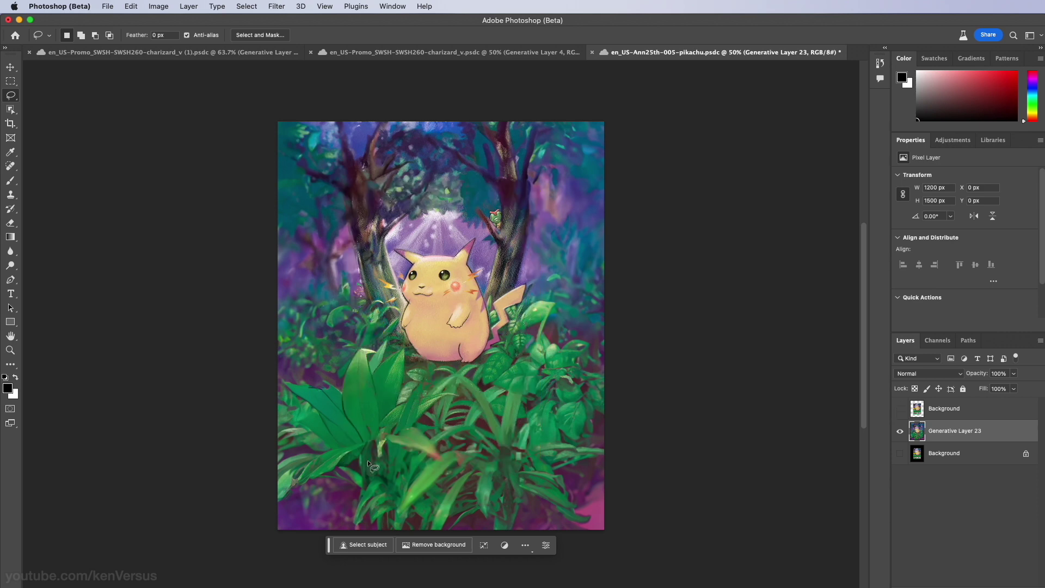
Lasso the lower-left leaves, Generative Fill them as Generative Layer 24, and keep variation 2 of 3.
mouse_move(294, 459)
mouse_down()
mouse_move(270, 461)
mouse_move(272, 504)
mouse_move(301, 497)
mouse_move(294, 460)
mouse_up()
click(357, 522)
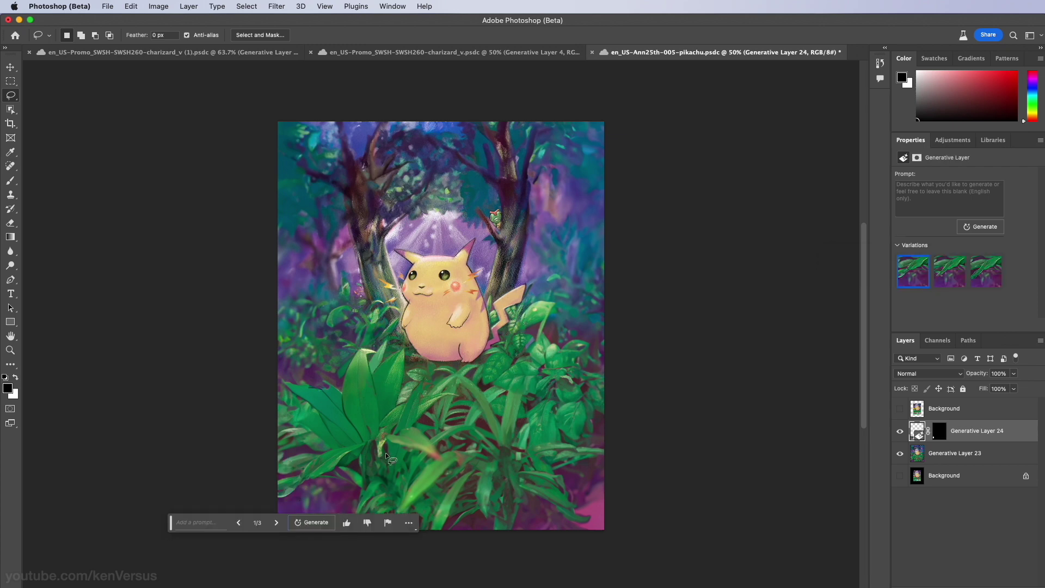
click(949, 287)
click(985, 285)
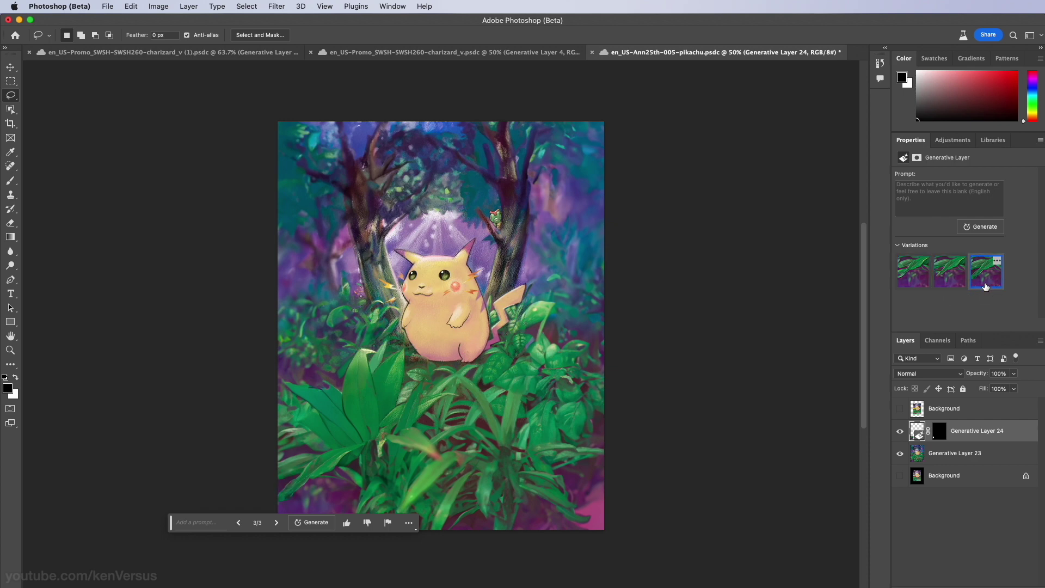
click(957, 288)
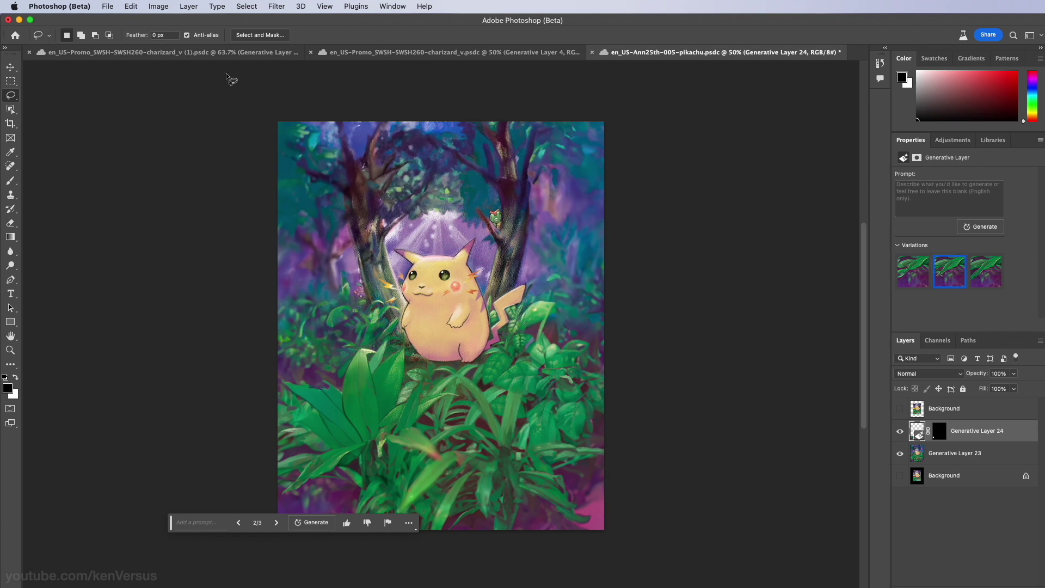
click(189, 6)
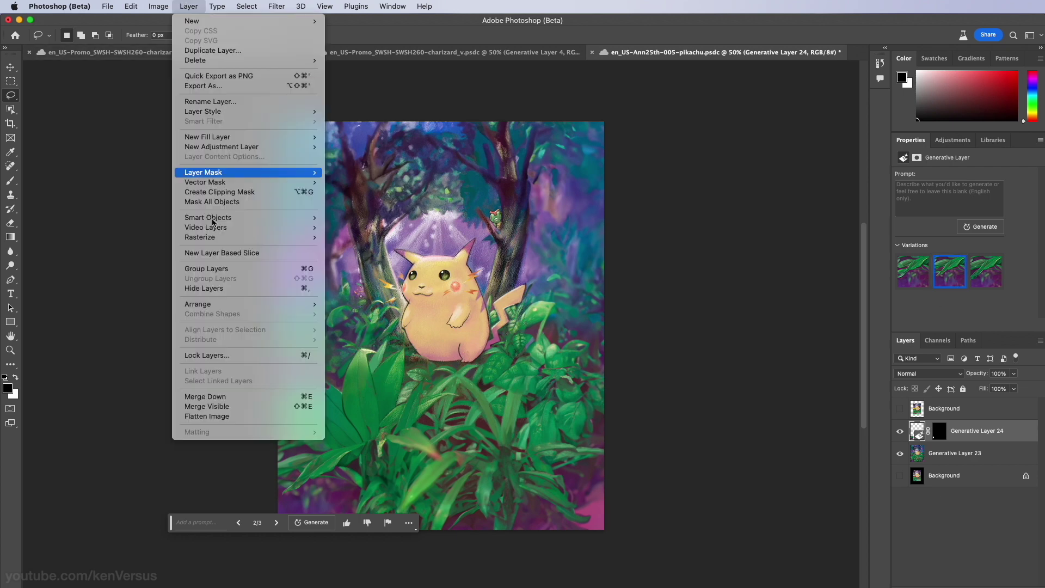
Merge visible layers into Generative Layer 24, show the Pikachu card, and lasso a small lower-right patch.
click(240, 406)
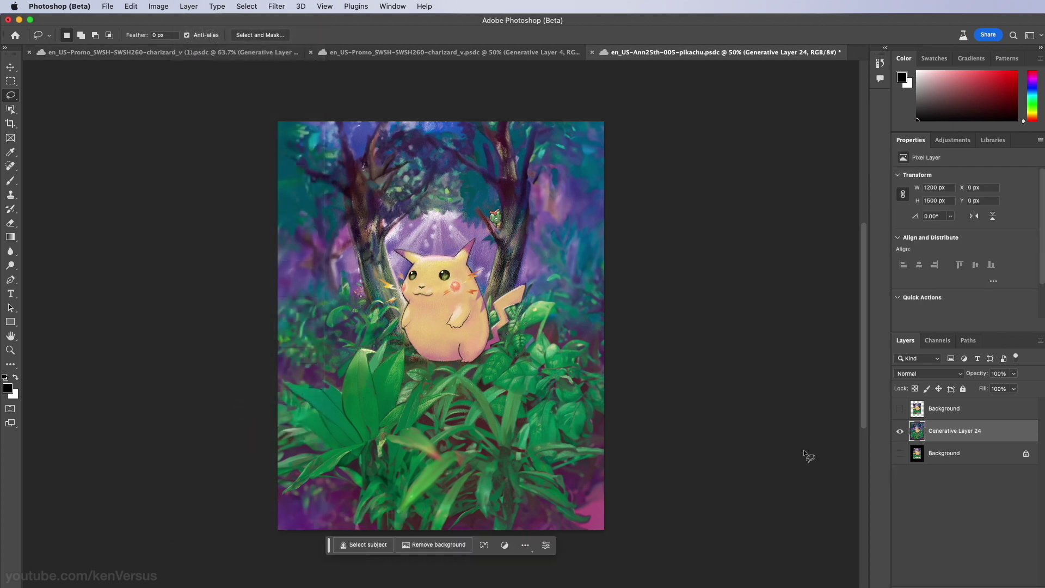
click(900, 409)
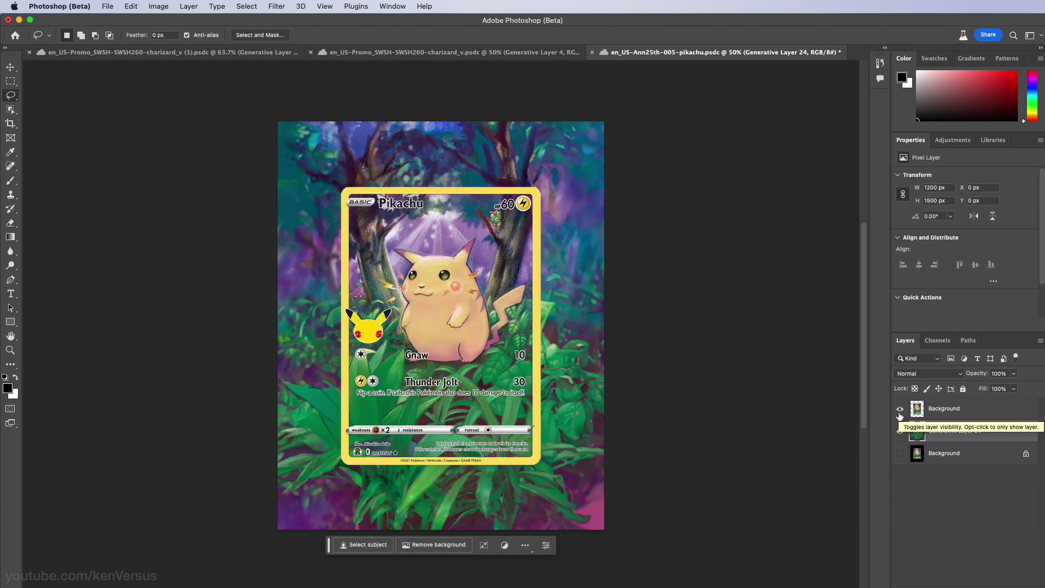
mouse_move(564, 483)
mouse_down()
mouse_move(582, 499)
mouse_move(587, 482)
mouse_move(575, 485)
mouse_up()
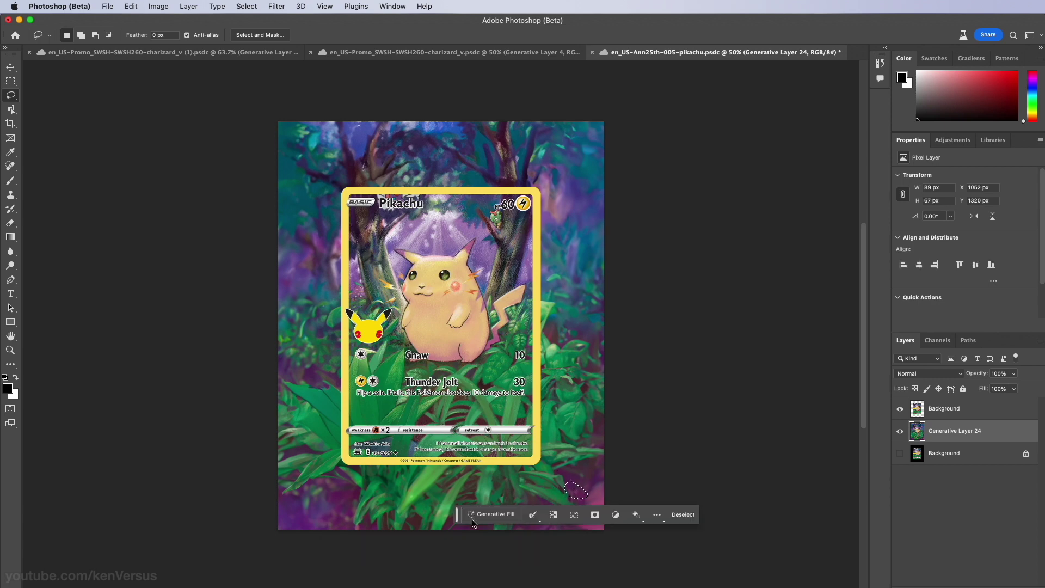